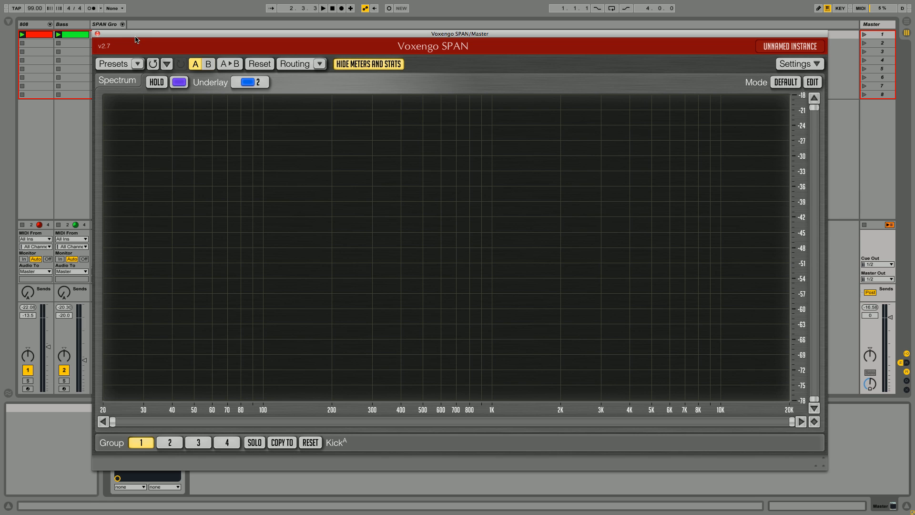
# - Play scene 1 and pan the 808 and Bass tracks apart to compare their spectra in SPAN, returning both pans to centre
pyautogui.moveTo(136, 36); pyautogui.dragTo(144, 29)
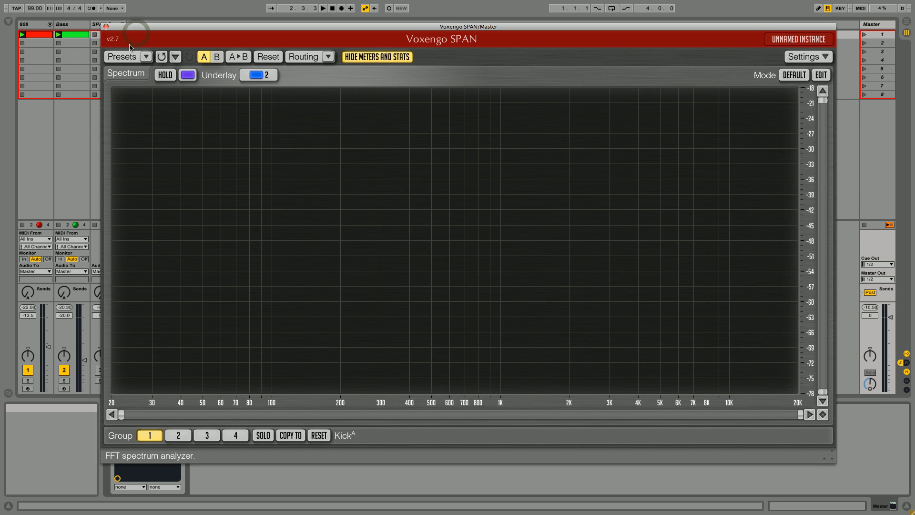
pyautogui.click(864, 36)
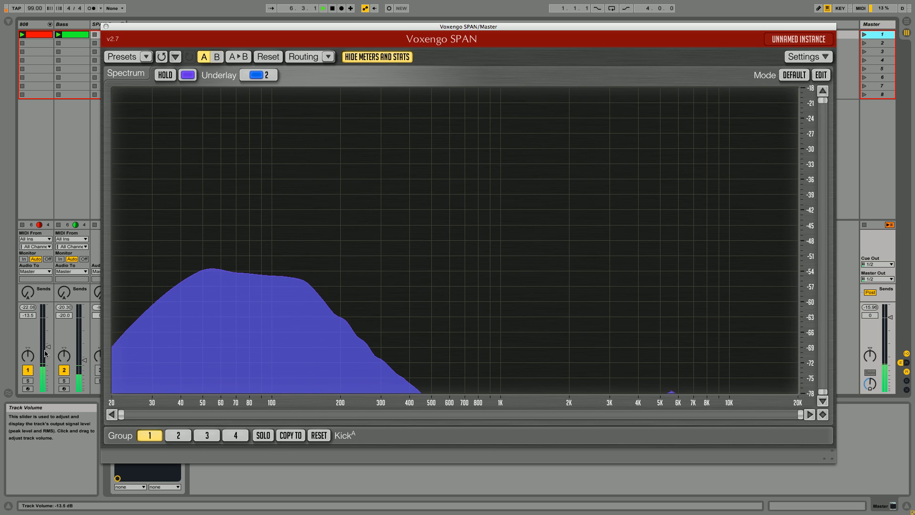
pyautogui.moveTo(28, 353); pyautogui.dragTo(29, 348)
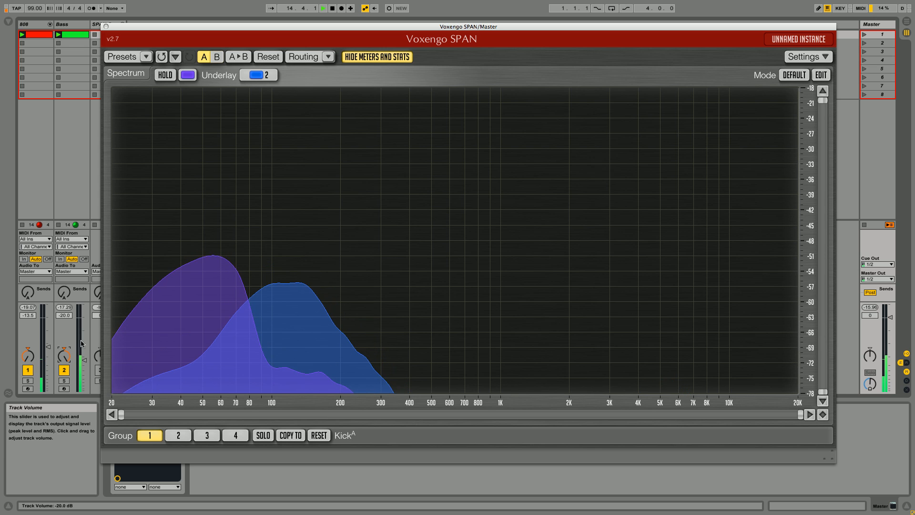
pyautogui.click(64, 349)
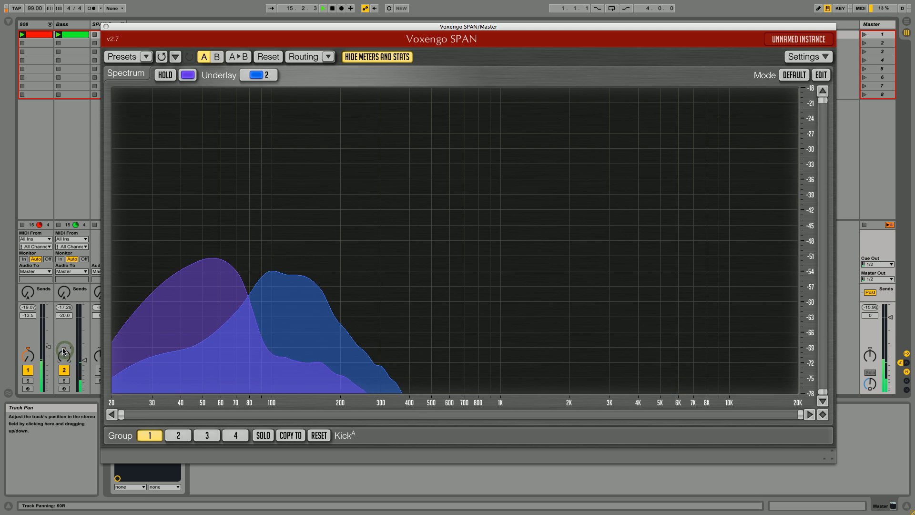
pyautogui.click(27, 349)
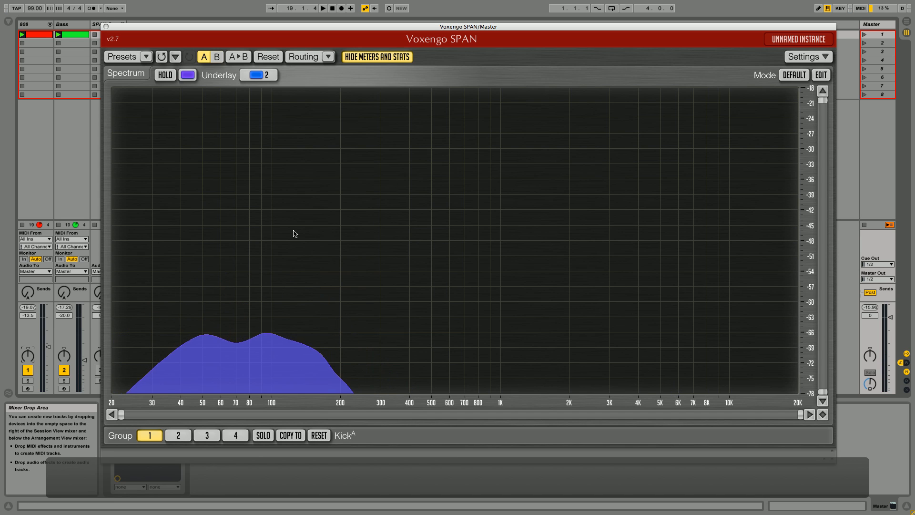
# - Close the master's SPAN window, then widen the SPAN Group track and unfold it to show its tracks
pyautogui.click(107, 28)
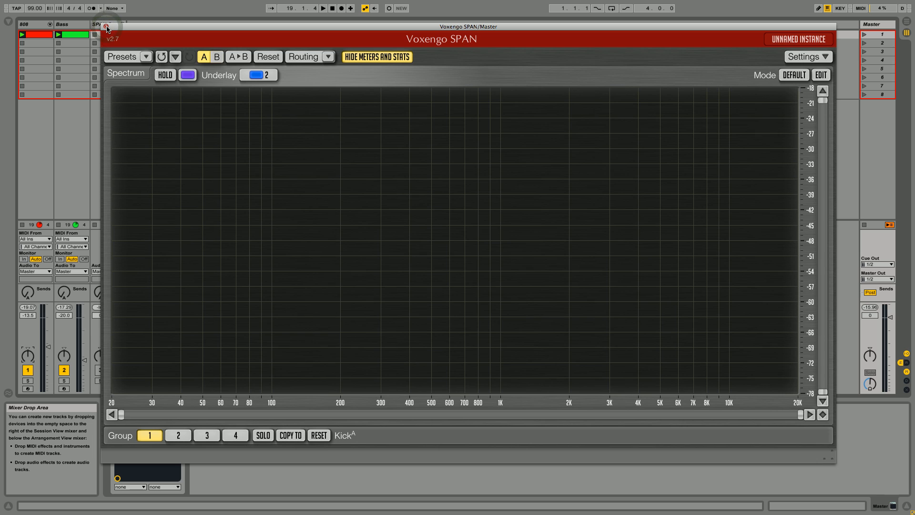
pyautogui.click(106, 27)
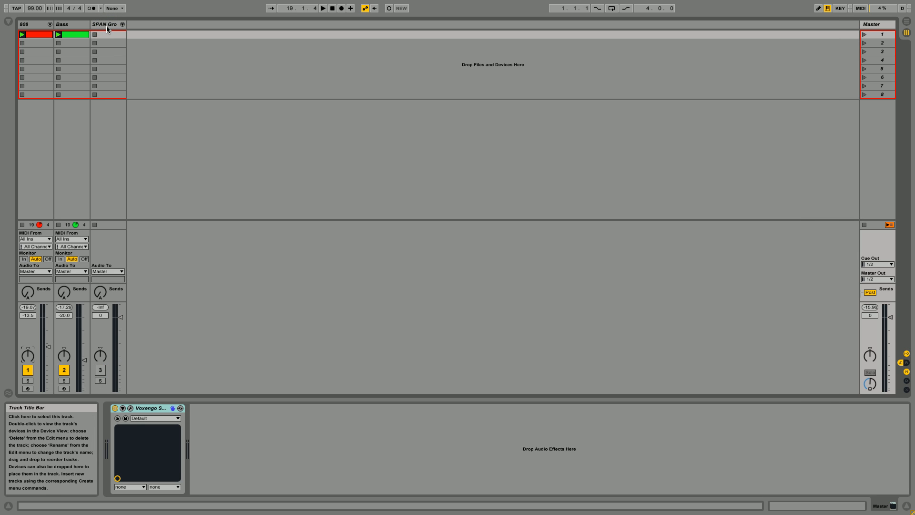
pyautogui.moveTo(126, 25); pyautogui.dragTo(135, 25)
pyautogui.click(126, 24)
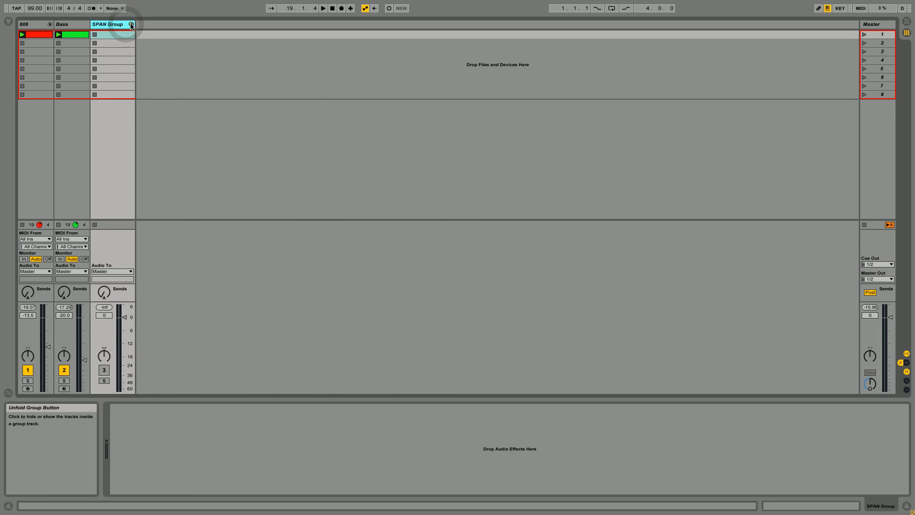
pyautogui.click(131, 24)
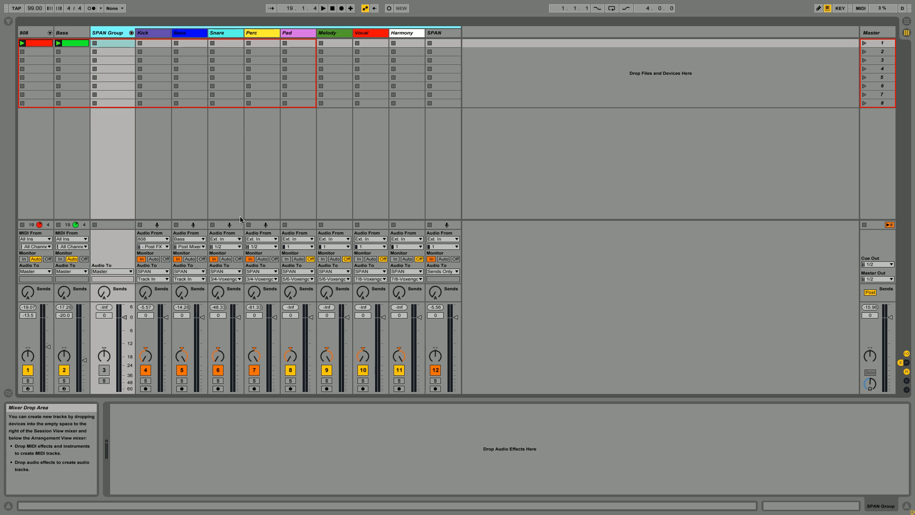
# - Open the Voxengo SPAN plug-in window on the SPAN track, shrink it and hide its meters and statistics
pyautogui.click(438, 33)
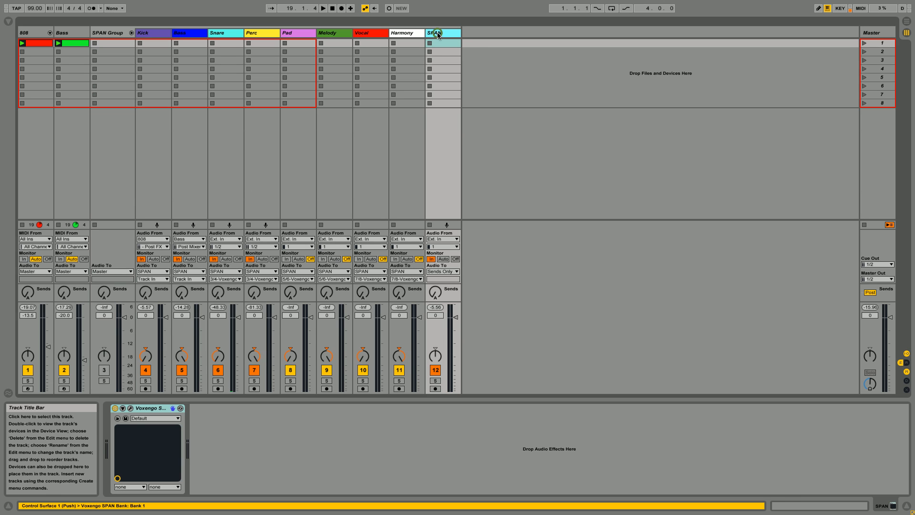
pyautogui.click(130, 408)
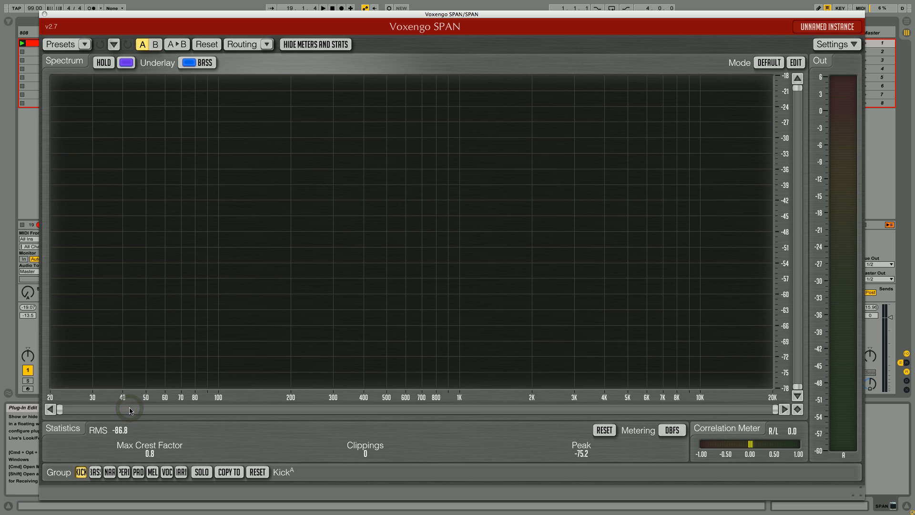
pyautogui.moveTo(204, 15)
pyautogui.mouseDown()
pyautogui.moveTo(255, 30)
pyautogui.moveTo(208, 24)
pyautogui.mouseUp()
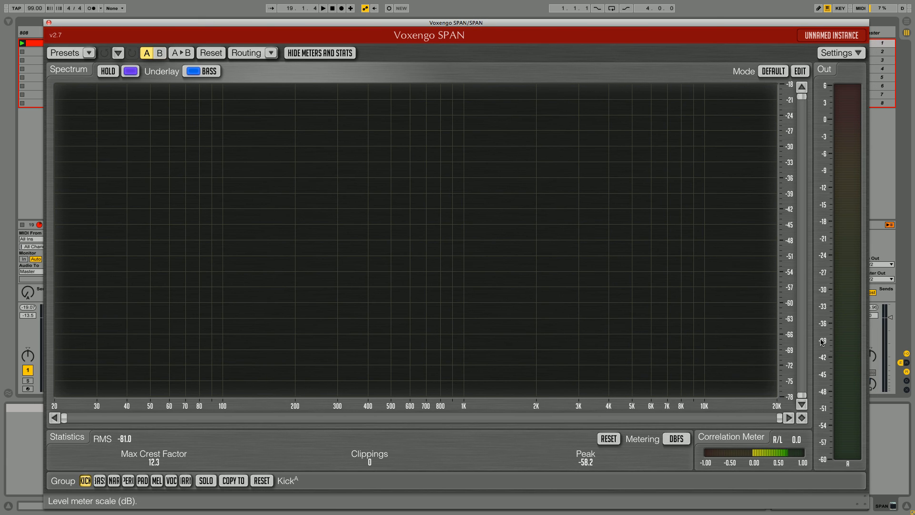
pyautogui.moveTo(864, 502); pyautogui.dragTo(815, 456)
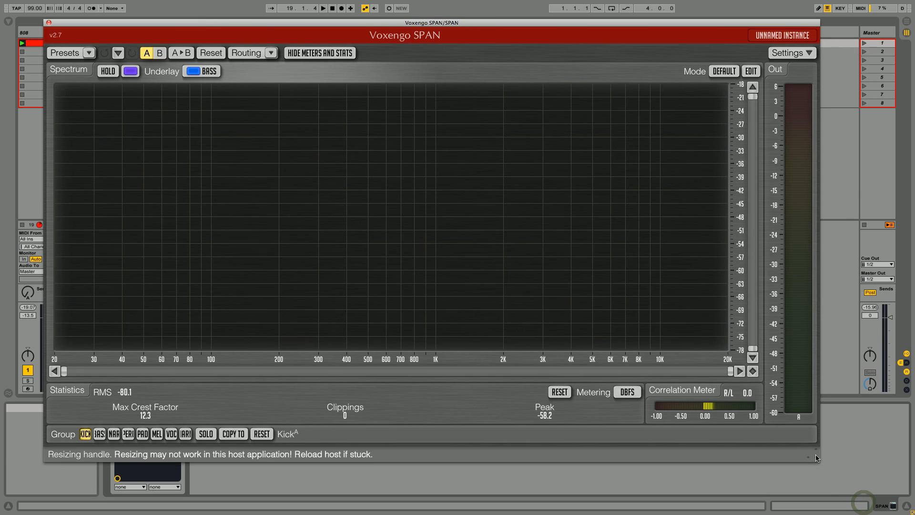
pyautogui.click(332, 54)
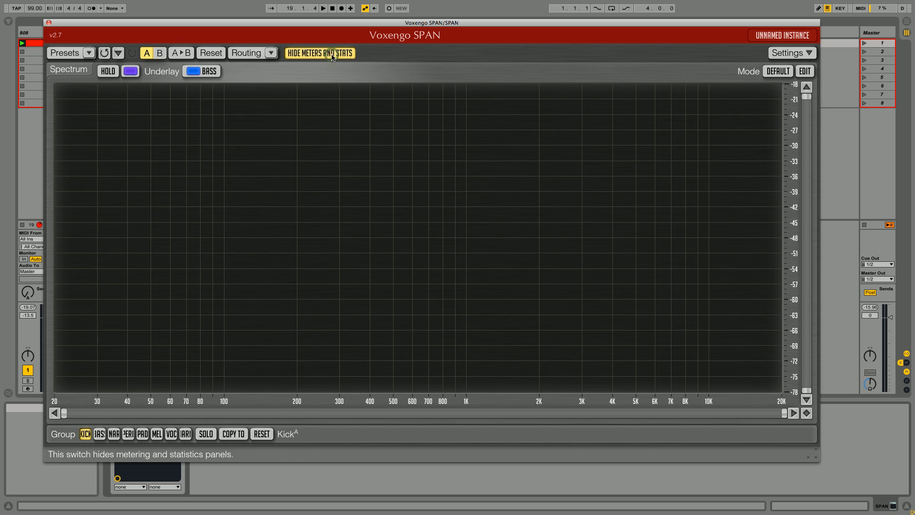
# - Play scene 1 to examine the overlaid Kick and Bass spectra in SPAN, and close the plug-in window
pyautogui.click(864, 44)
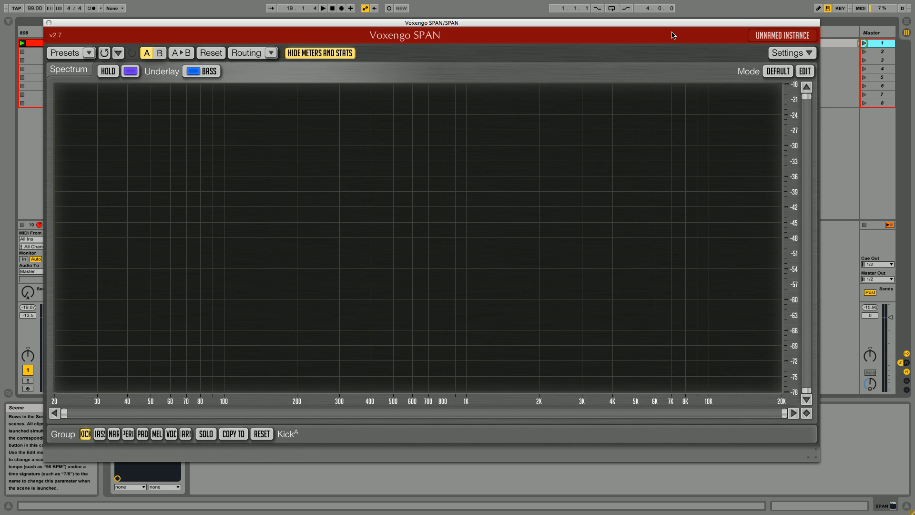
pyautogui.moveTo(654, 25); pyautogui.dragTo(716, 27)
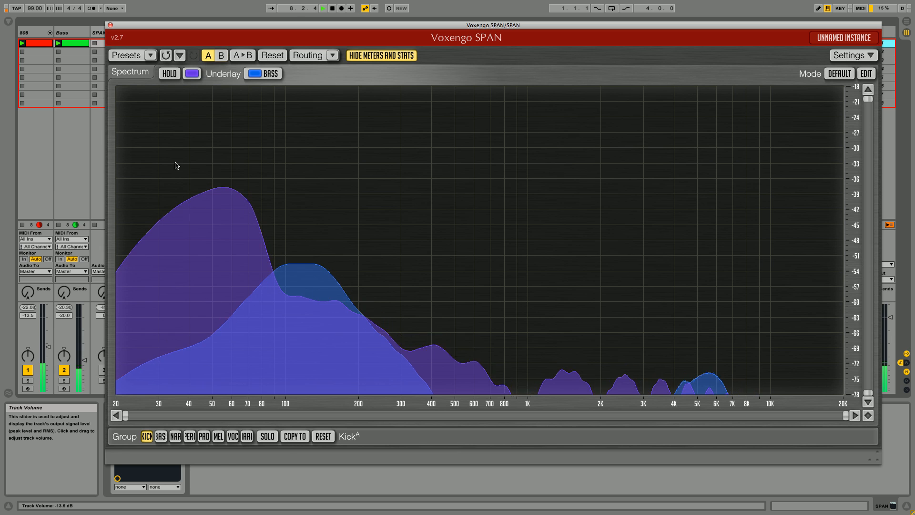
pyautogui.moveTo(154, 25); pyautogui.dragTo(192, 42)
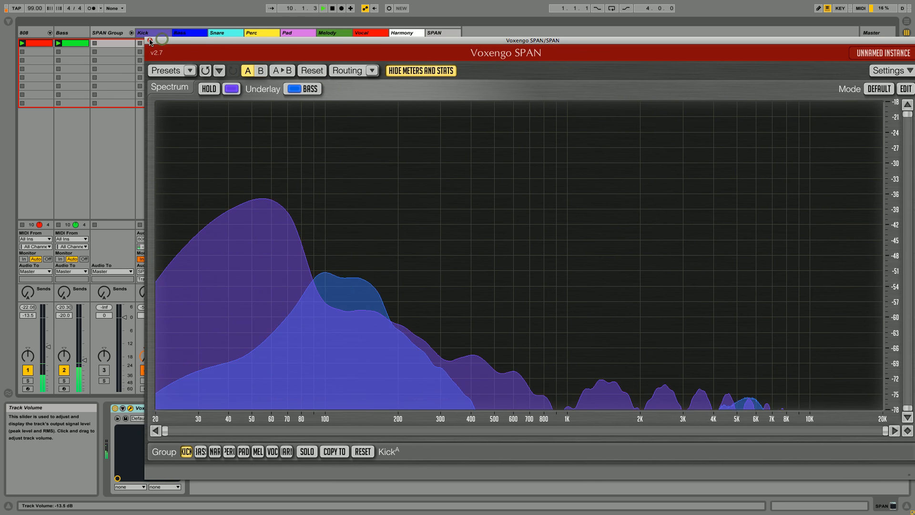
pyautogui.click(149, 40)
# - Set the audio input of the Kick and Bass tracks in the SPAN Group to Ext. In
pyautogui.click(149, 239)
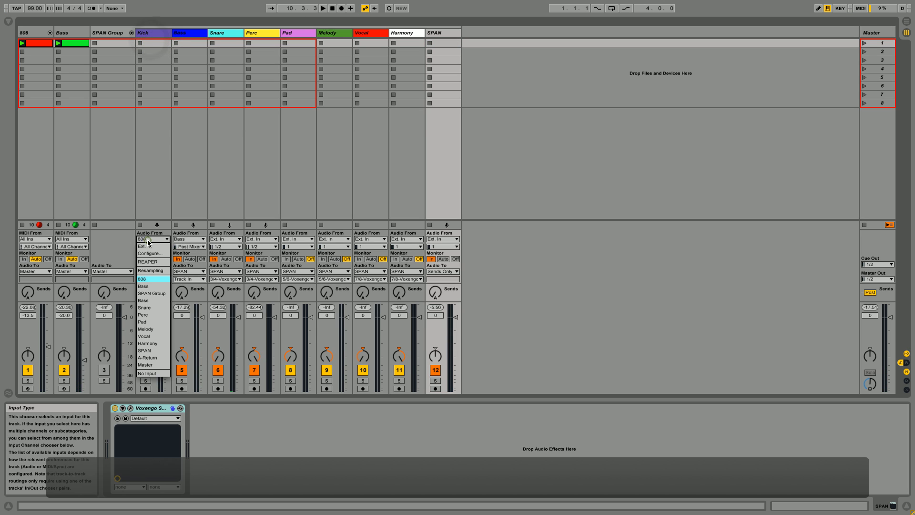
pyautogui.click(145, 246)
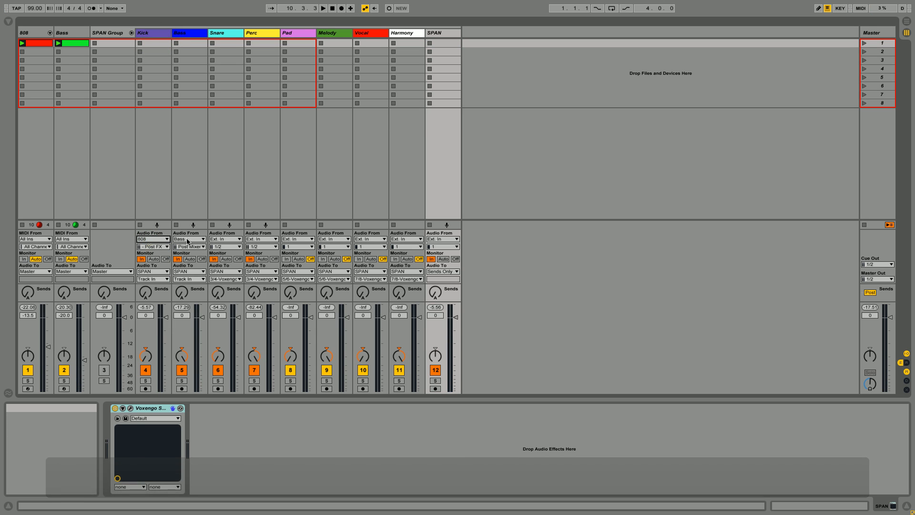
pyautogui.click(190, 240)
pyautogui.click(190, 246)
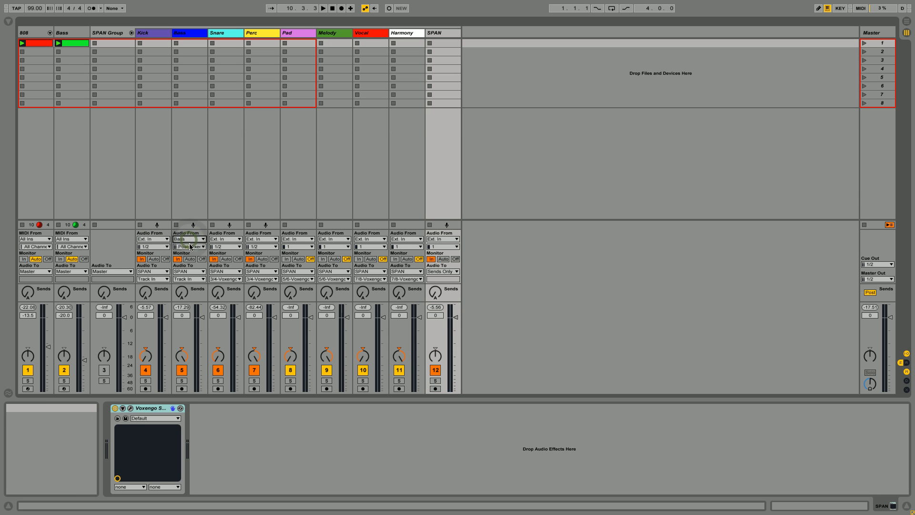
# - Route the Kick track's audio input from the 808 track, using the Kit-808 Classic Kick 808 chain's Kick 808 Post FX signal
pyautogui.click(150, 239)
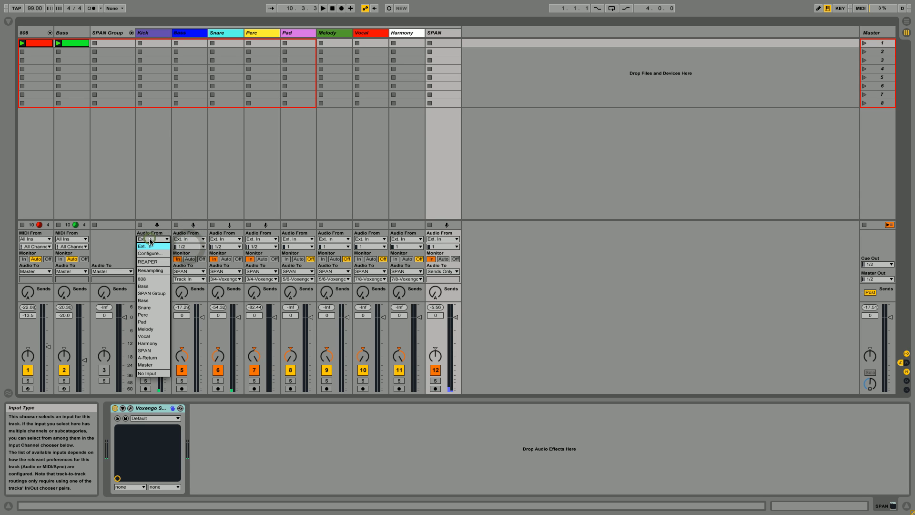
pyautogui.click(153, 279)
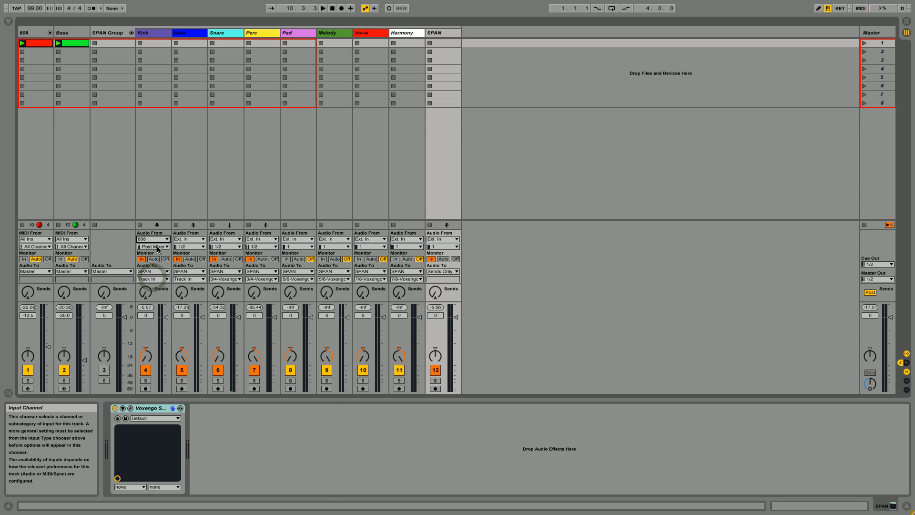
pyautogui.click(158, 246)
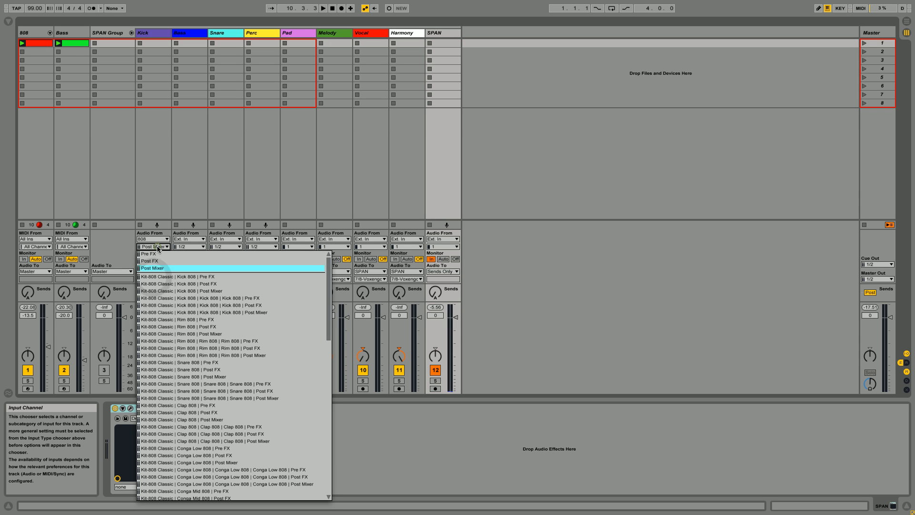
pyautogui.click(171, 306)
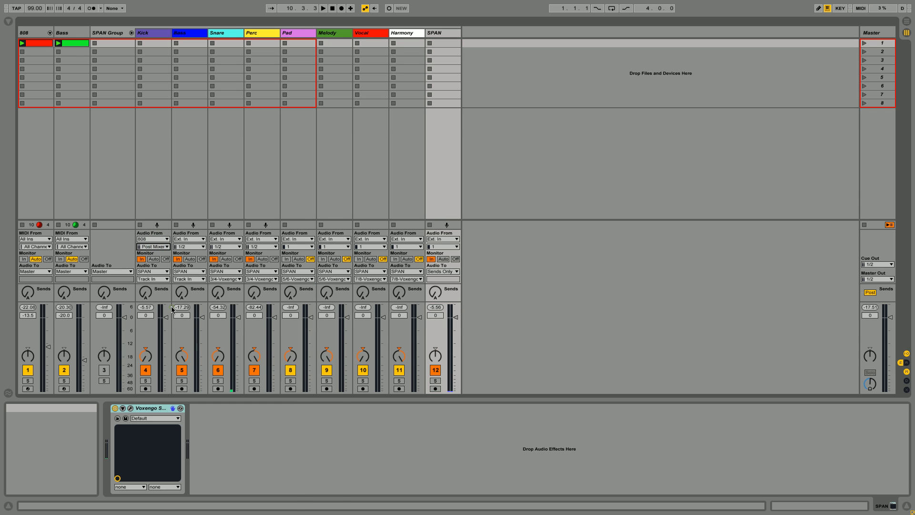
# - Route the audio input of the SPAN Group's Bass track from the original Bass track
pyautogui.click(185, 247)
pyautogui.click(187, 240)
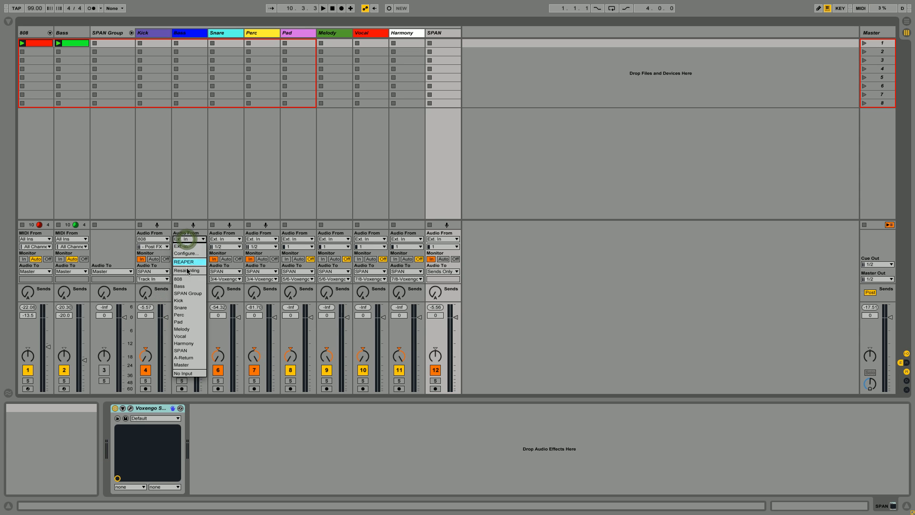
pyautogui.click(187, 288)
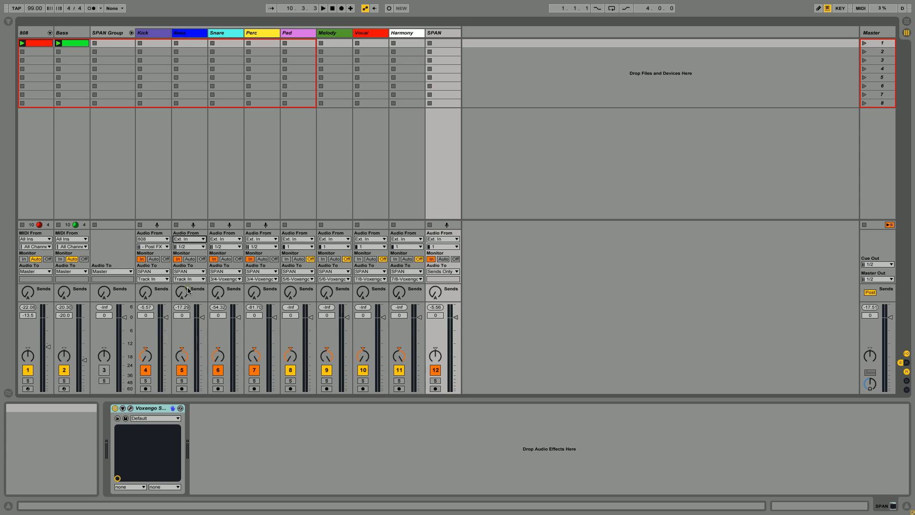
# - Start playback and briefly mute the 808 and Bass tracks in turn to check the signals feeding the SPAN Group
pyautogui.press('space')
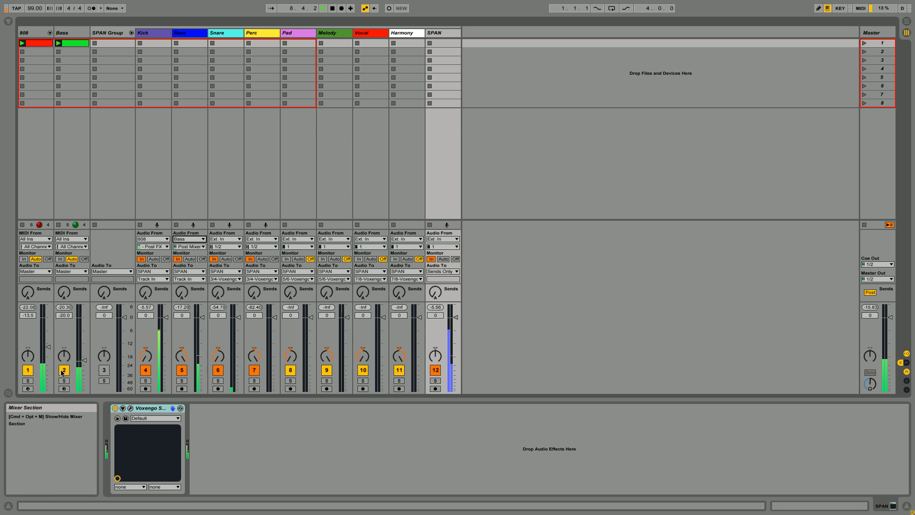
pyautogui.click(32, 373)
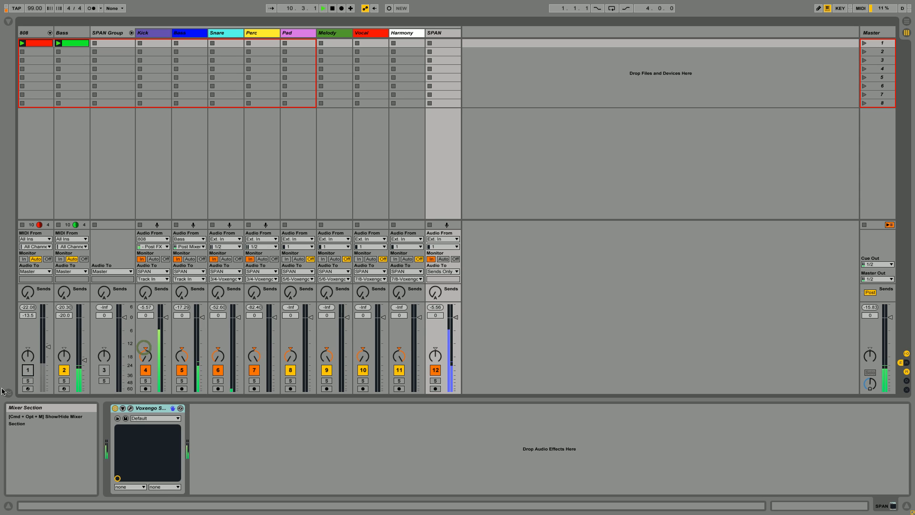
pyautogui.click(28, 370)
pyautogui.click(64, 371)
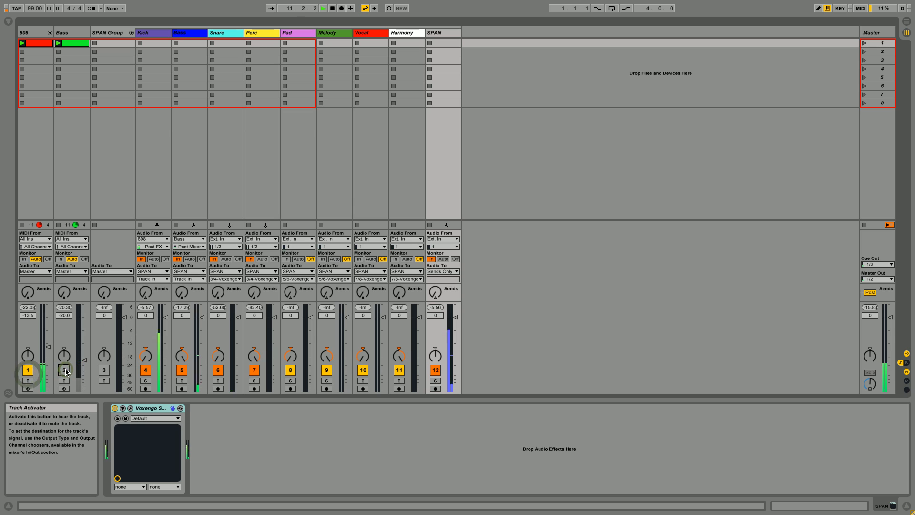
pyautogui.click(65, 372)
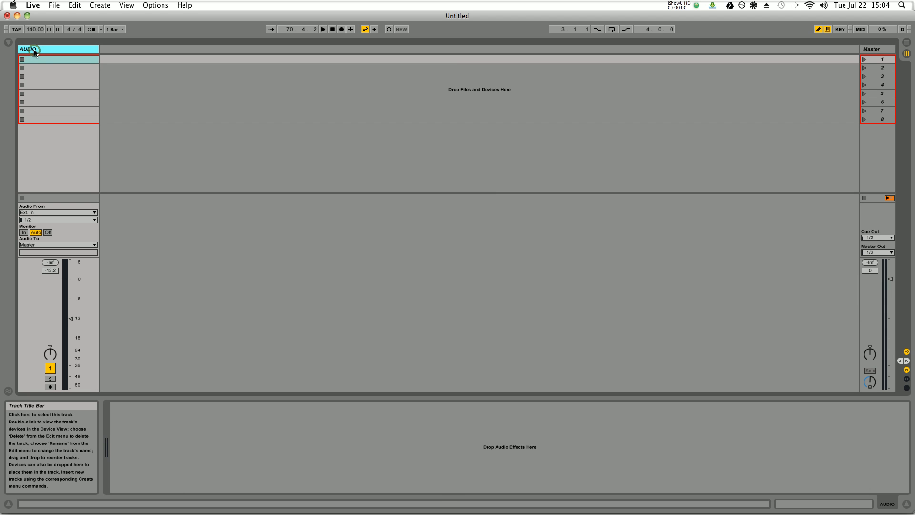
# - In the new Live set, rename the audio track SPAN and load the Voxengo SPAN plug-in onto it from the browser
pyautogui.press('super+r')
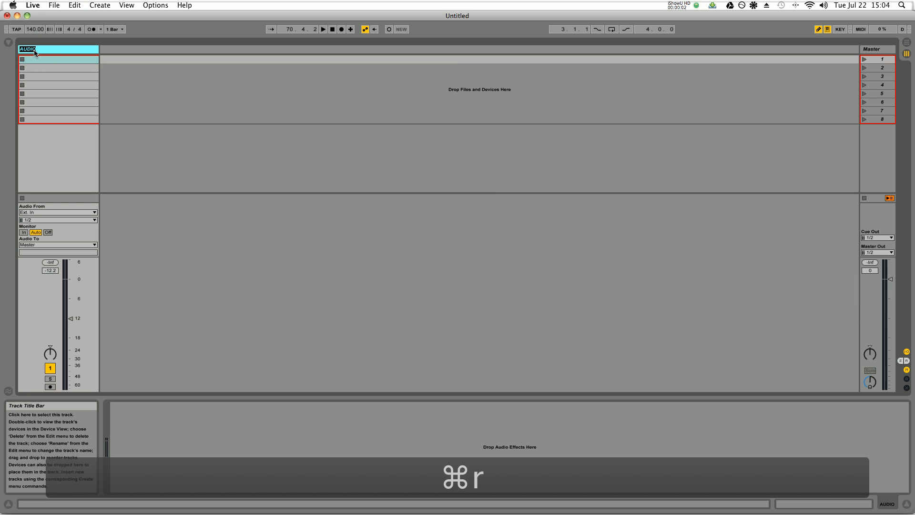
pyautogui.write('SPAN')
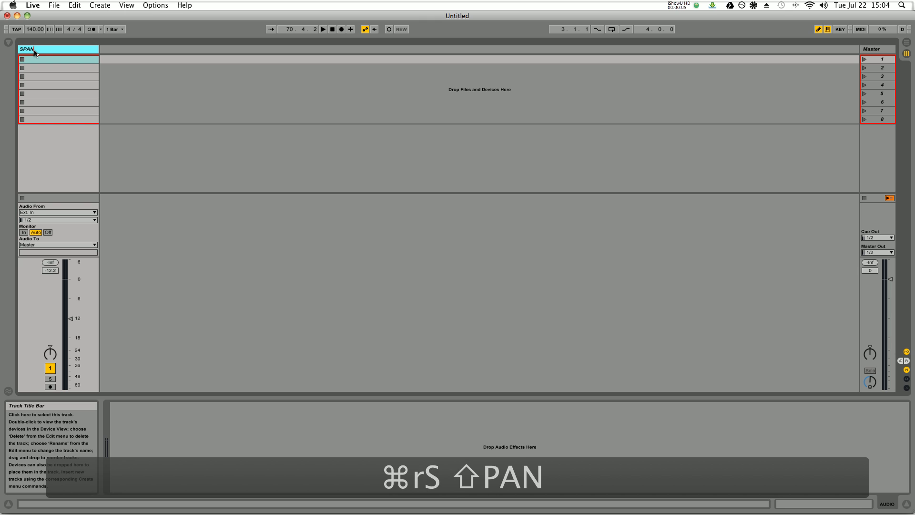
pyautogui.click(8, 44)
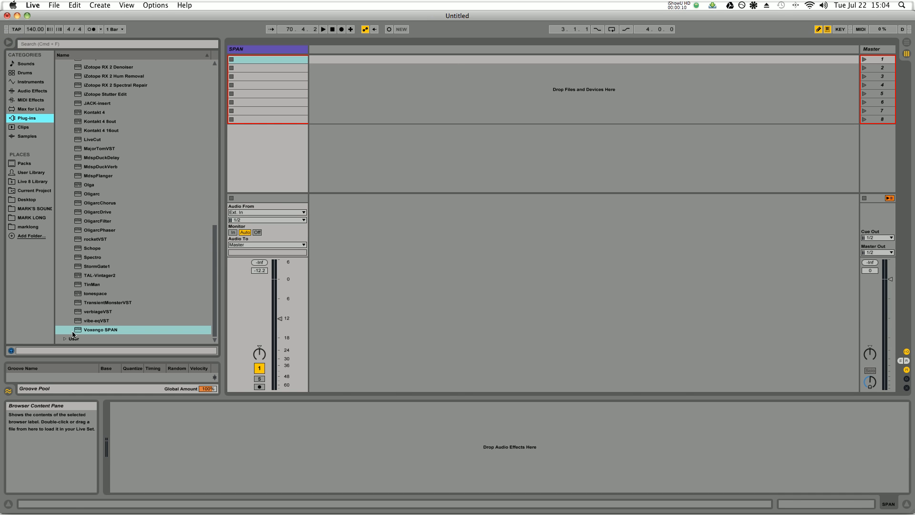
pyautogui.moveTo(73, 333); pyautogui.dragTo(317, 87)
pyautogui.moveTo(259, 49); pyautogui.dragTo(262, 51)
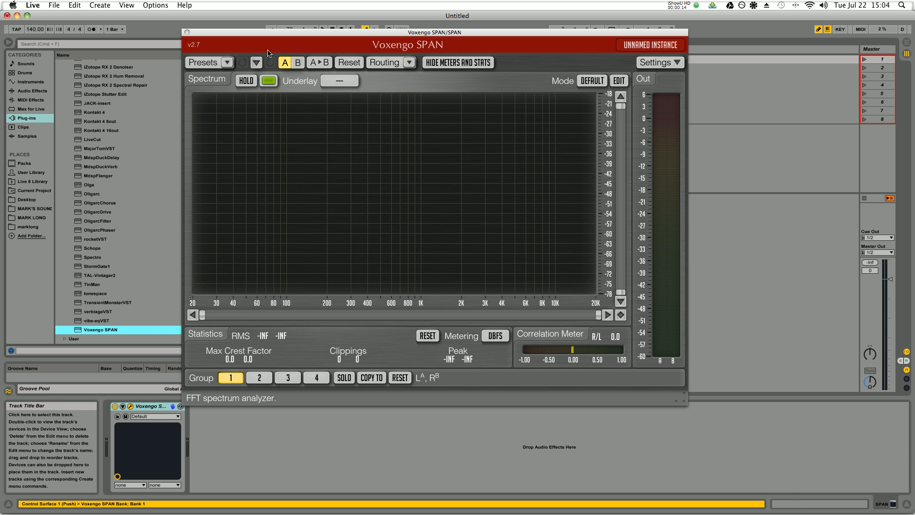
# - In the analyzer's channel routing, map inputs IN3 to IN8 to internal channels C to H
pyautogui.click(384, 62)
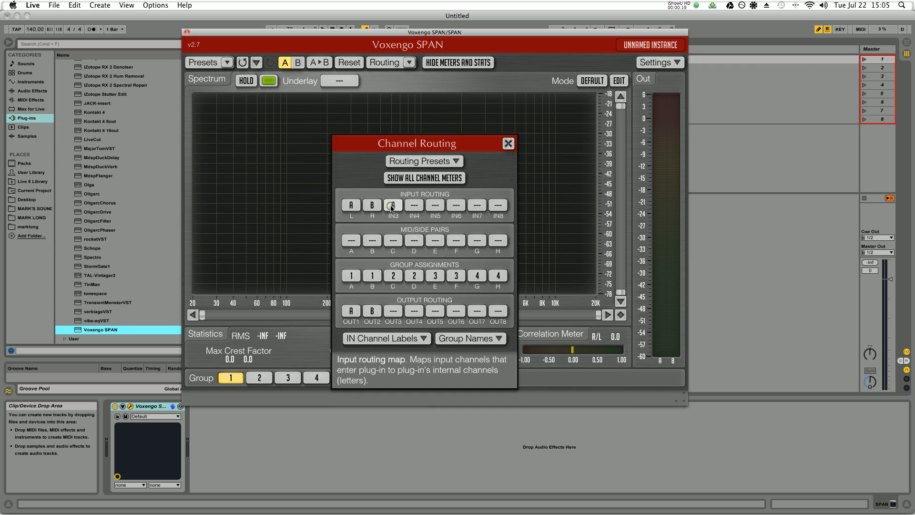
pyautogui.click(396, 209)
pyautogui.click(393, 254)
pyautogui.click(415, 205)
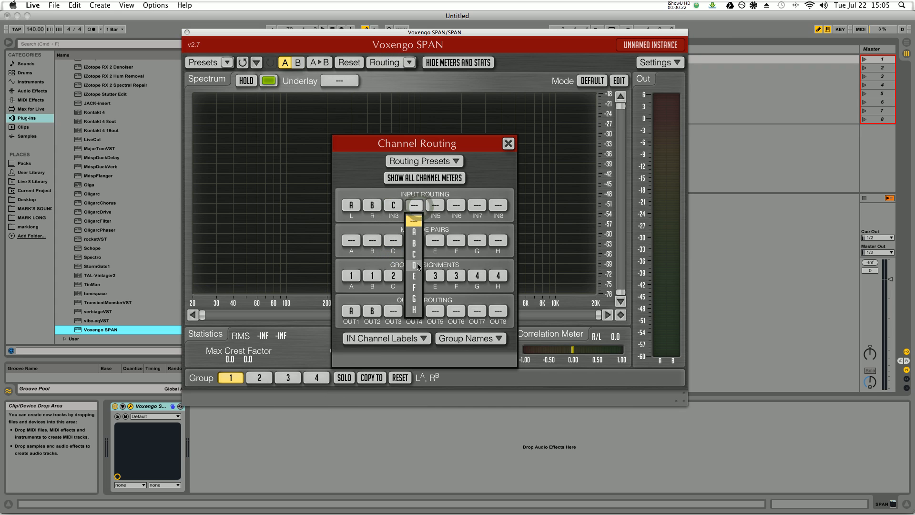
pyautogui.click(414, 265)
pyautogui.click(435, 205)
pyautogui.click(435, 276)
pyautogui.click(456, 205)
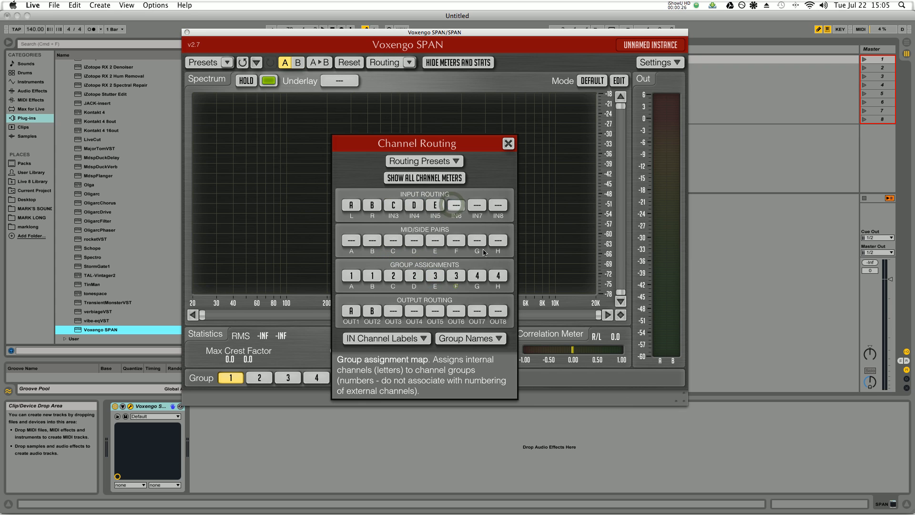
pyautogui.click(457, 287)
pyautogui.click(478, 207)
pyautogui.click(478, 299)
pyautogui.click(498, 205)
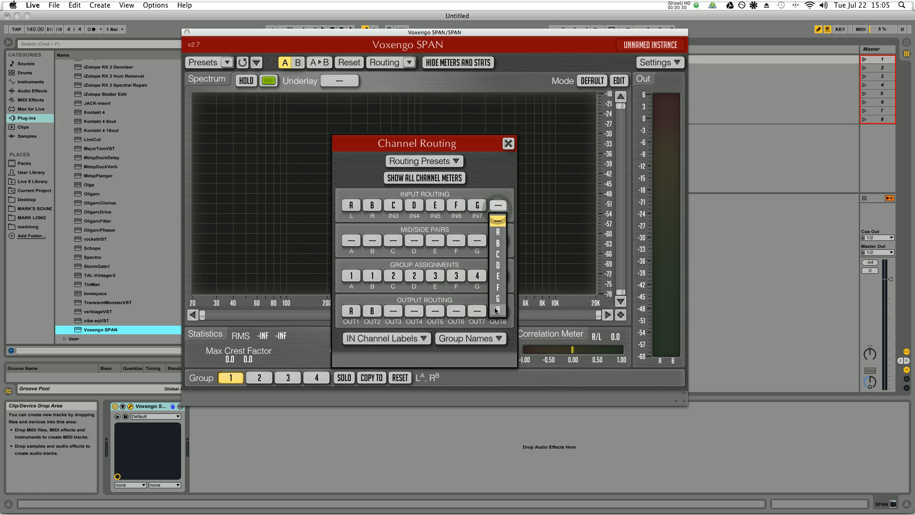
pyautogui.click(498, 309)
# - Assign internal channels B to H to their own channel groups 2 to 8, one group per channel
pyautogui.click(373, 276)
pyautogui.click(372, 193)
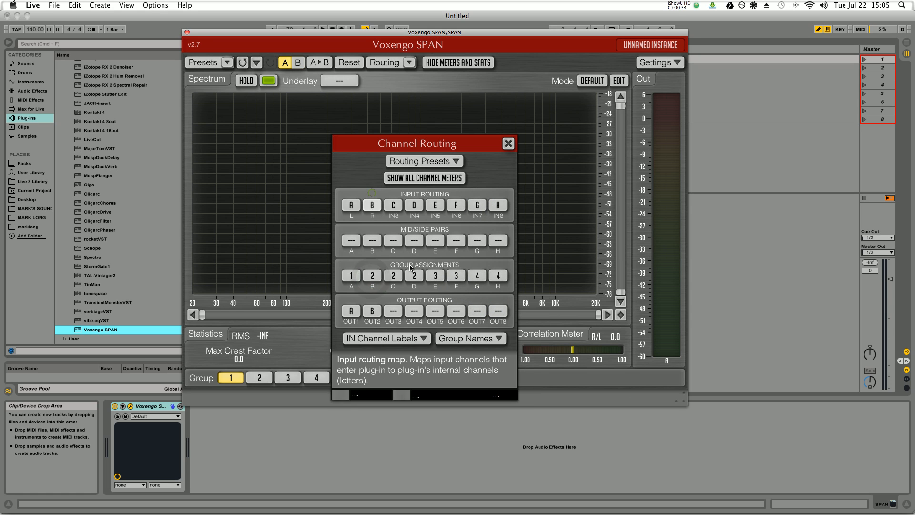
pyautogui.click(394, 276)
pyautogui.click(393, 204)
pyautogui.click(414, 276)
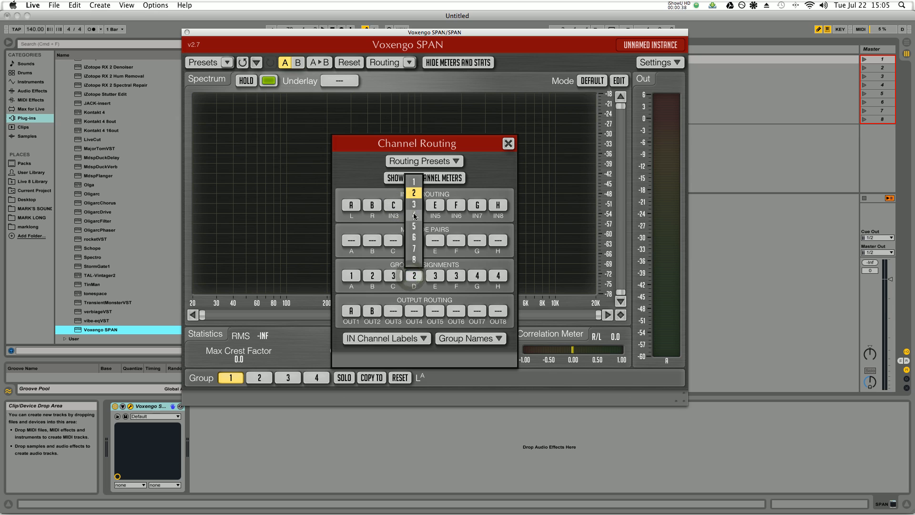
pyautogui.click(414, 216)
pyautogui.click(436, 276)
pyautogui.click(436, 226)
pyautogui.click(457, 275)
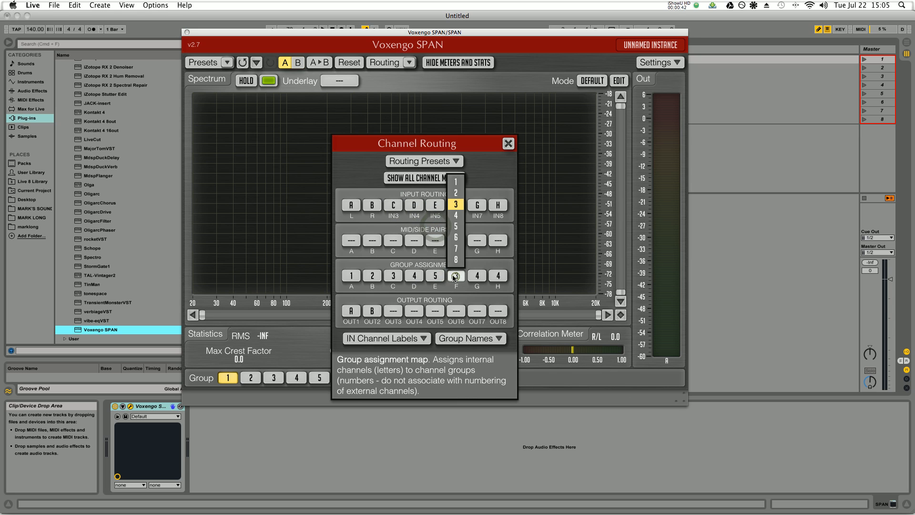
pyautogui.click(456, 237)
pyautogui.click(477, 276)
pyautogui.click(477, 248)
pyautogui.click(498, 276)
pyautogui.click(499, 260)
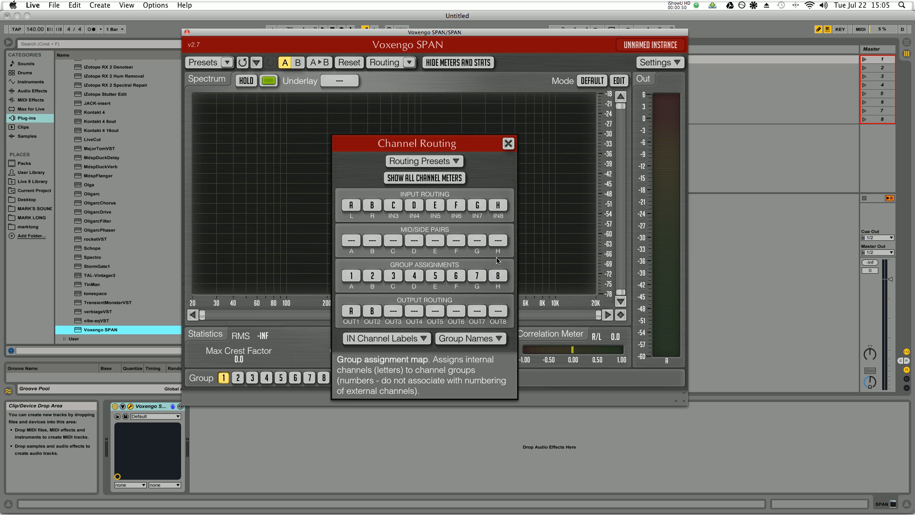
# - Route outputs OUT3 to OUT8 from internal channels C to H
pyautogui.click(393, 311)
pyautogui.click(394, 239)
pyautogui.click(414, 311)
pyautogui.click(413, 250)
pyautogui.click(435, 310)
pyautogui.click(435, 261)
pyautogui.click(456, 311)
pyautogui.click(456, 272)
pyautogui.click(477, 311)
pyautogui.click(477, 284)
pyautogui.click(499, 310)
pyautogui.click(497, 296)
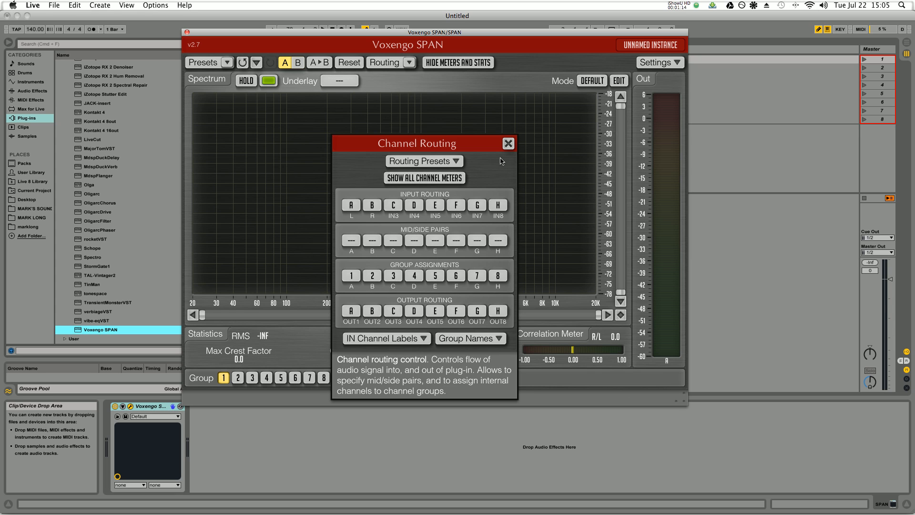
# - Label input channels IN1, IN2 and IN3 as KICK, Bass and Snare
pyautogui.click(384, 341)
pyautogui.click(263, 170)
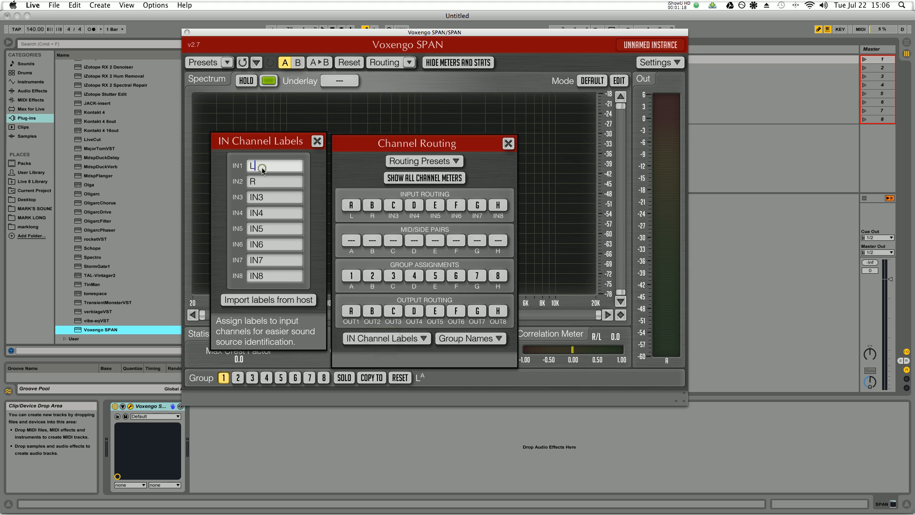
pyautogui.write('KICK')
pyautogui.press('Tab')
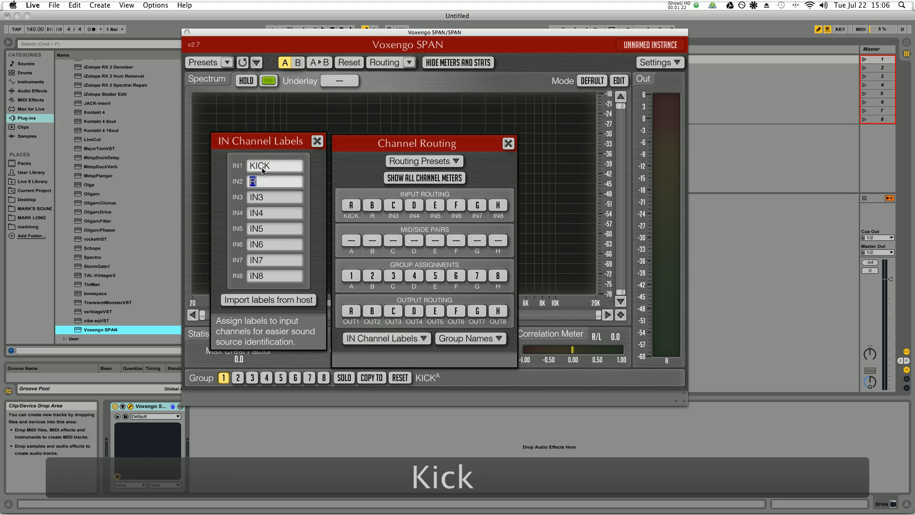
pyautogui.write('Snare')
pyautogui.press('Tab')
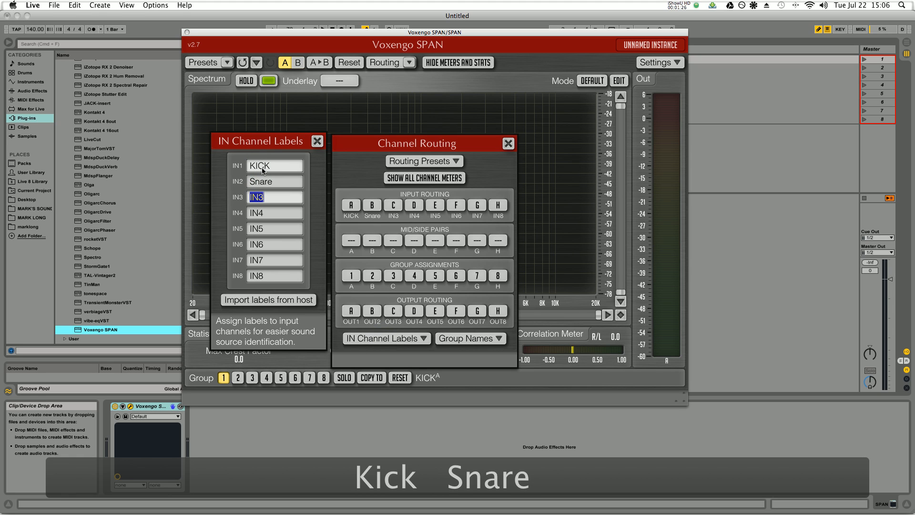
pyautogui.click(250, 182)
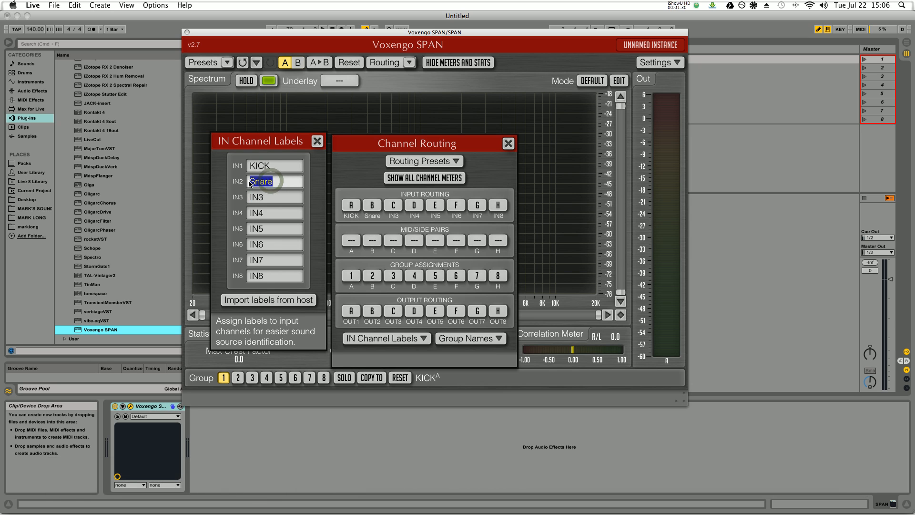
pyautogui.write('Bass')
pyautogui.press('Tab')
pyautogui.write('Snare')
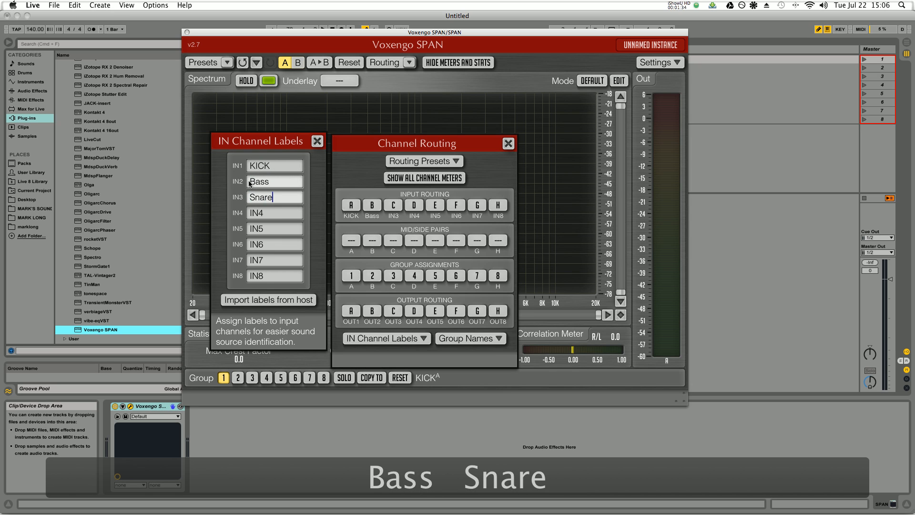
# - Label input channels IN4 to IN8 as Perc, Pad, Mel, Voc and Harm
pyautogui.press('Tab')
pyautogui.write('Perc')
pyautogui.press('Tab')
pyautogui.write('Pad')
pyautogui.press('Tab')
pyautogui.write('Mel')
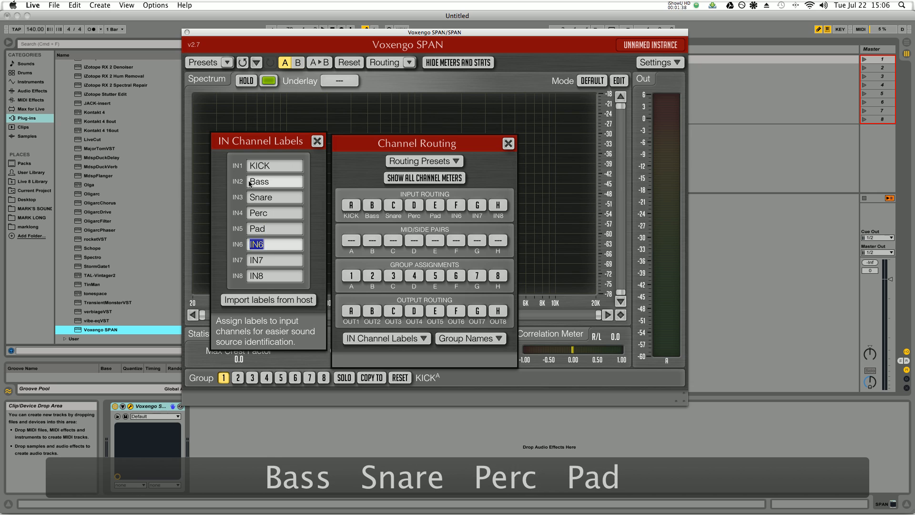
pyautogui.press('Tab')
pyautogui.write('Voc')
pyautogui.press('Tab')
pyautogui.write('Harmo')
pyautogui.press('BackSpace')
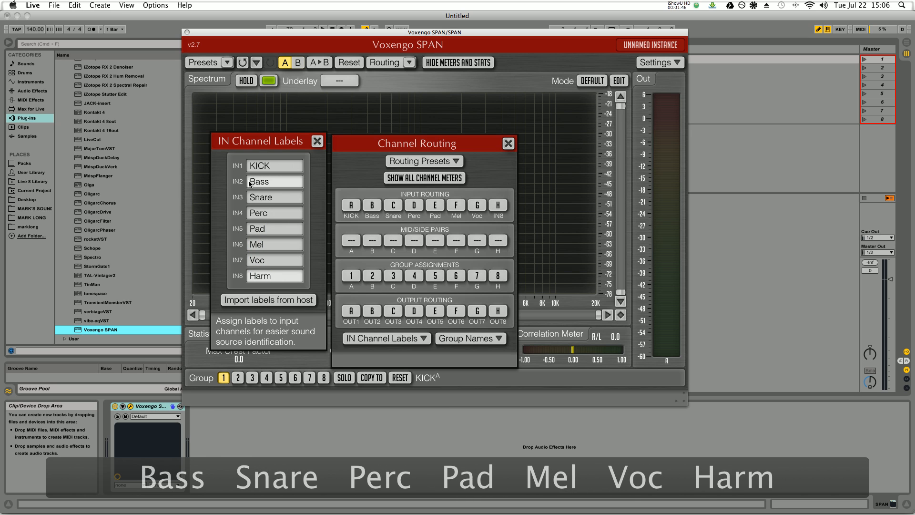
# - Name channel groups 1 to 4 Kick, Bass, Snare and Perc
pyautogui.click(463, 339)
pyautogui.click(571, 166)
pyautogui.write('Kick')
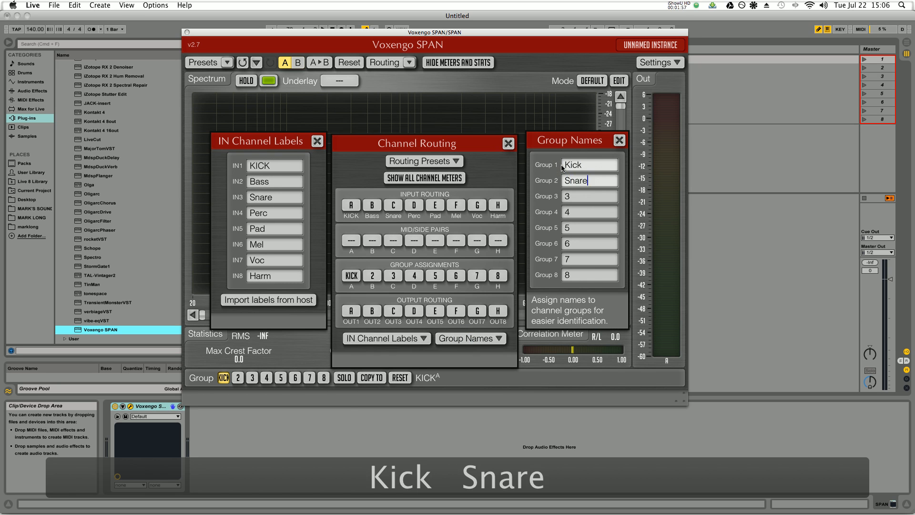
pyautogui.press('Tab')
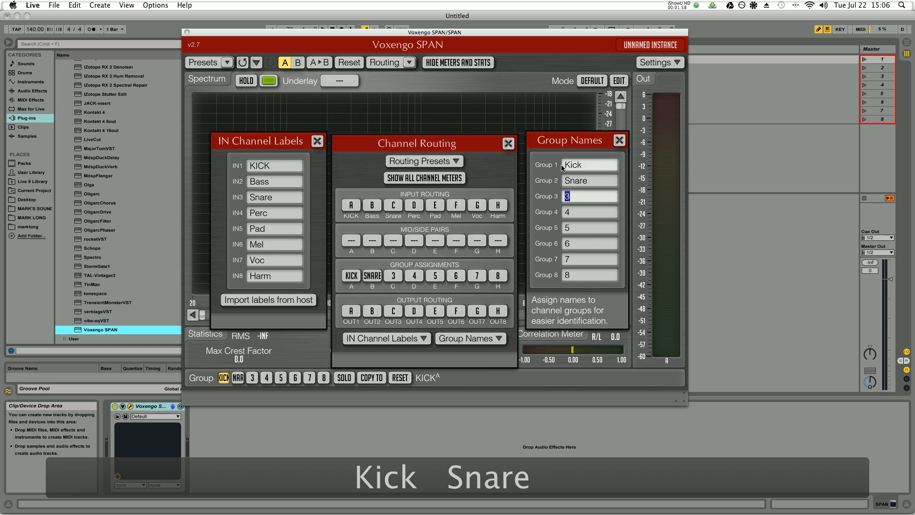
pyautogui.click(584, 180)
pyautogui.write('Bass')
pyautogui.press('Tab')
pyautogui.write('A')
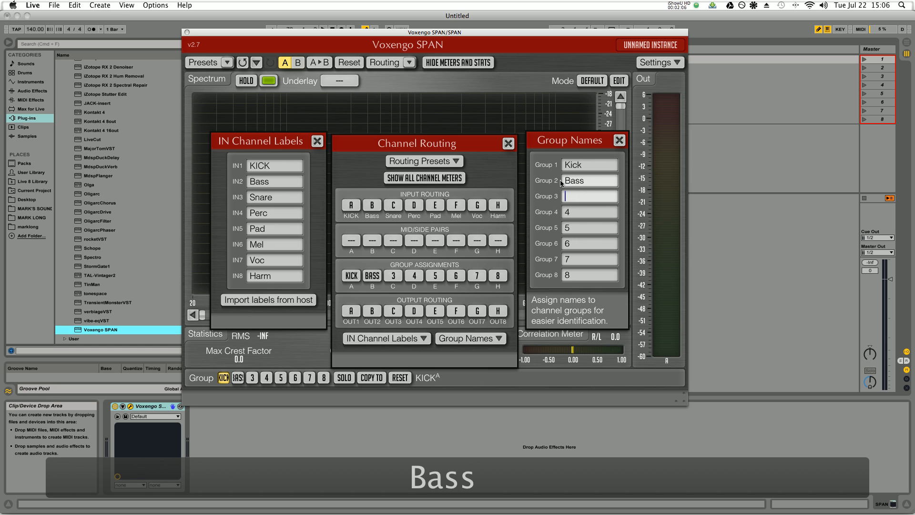
pyautogui.write('Snare')
pyautogui.press('Tab')
pyautogui.write('Perc')
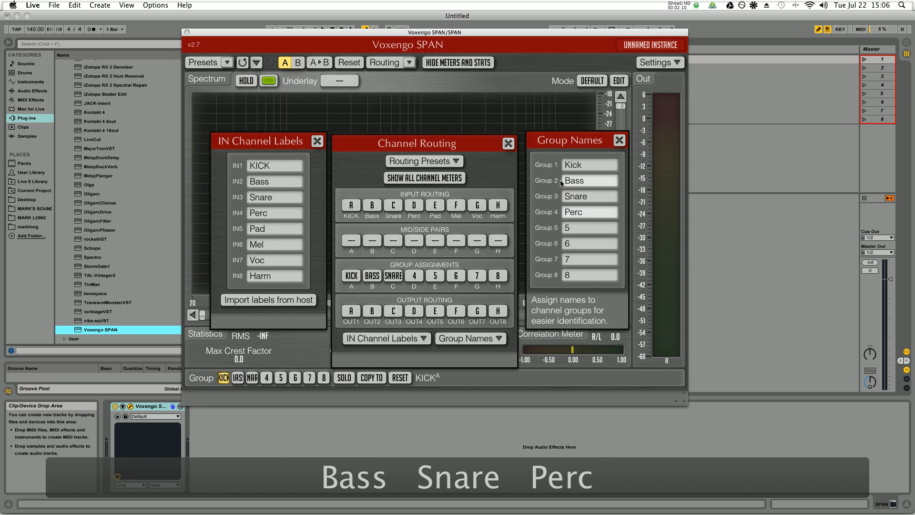
# - Name channel groups 5 to 8 Pad, Mel, Voc and Harm, and close all the routing windows
pyautogui.press('Tab')
pyautogui.write('Pad')
pyautogui.press('Tab')
pyautogui.write('Mel')
pyautogui.press('Tab')
pyautogui.write('Voc')
pyautogui.press('Tab')
pyautogui.write('Harm')
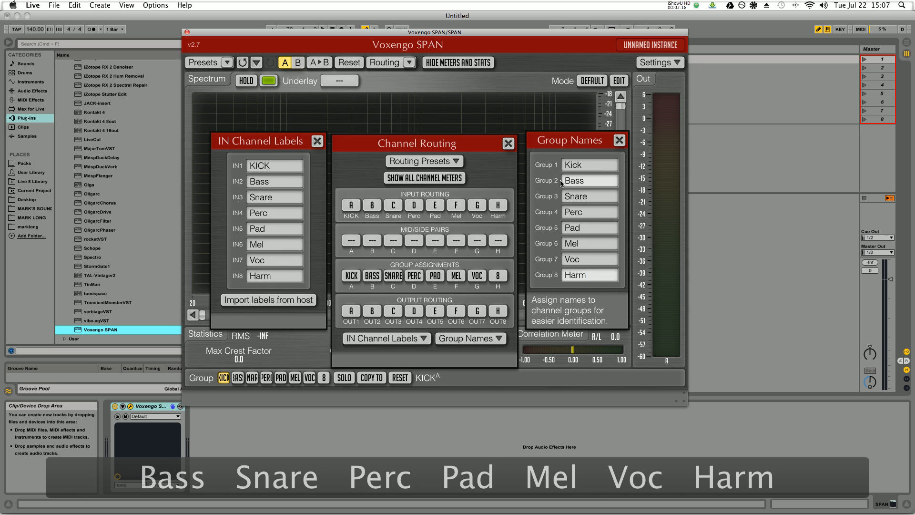
pyautogui.click(619, 140)
pyautogui.click(508, 143)
pyautogui.click(317, 142)
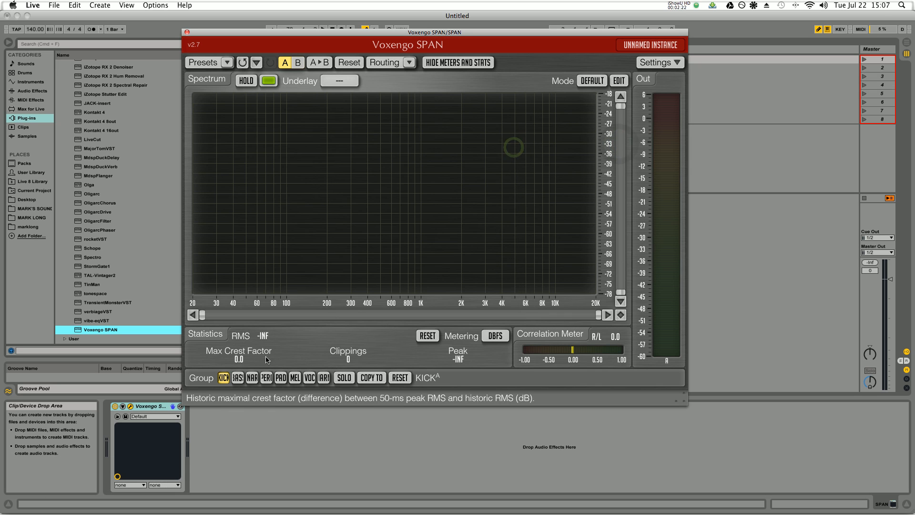
# - Set the spectrum colour of the Kick group to purple and the Bass group to blue
pyautogui.click(268, 81)
pyautogui.click(265, 262)
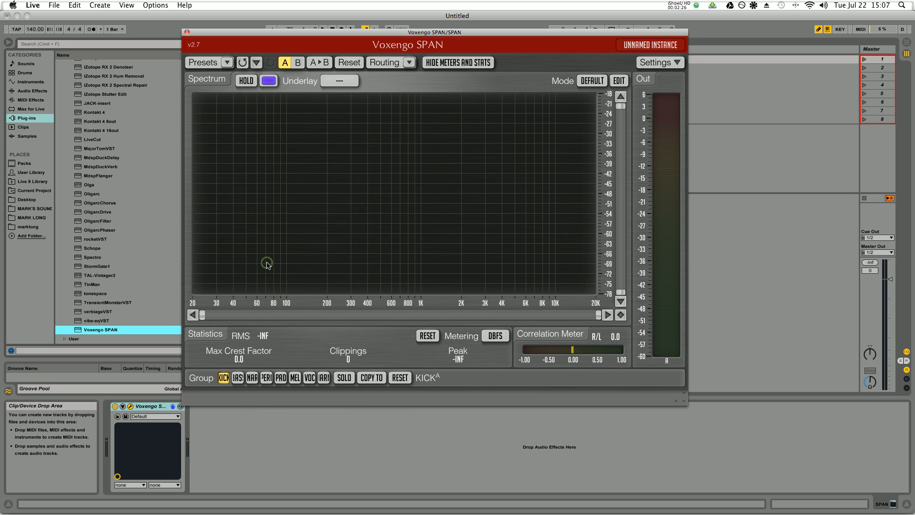
pyautogui.click(237, 378)
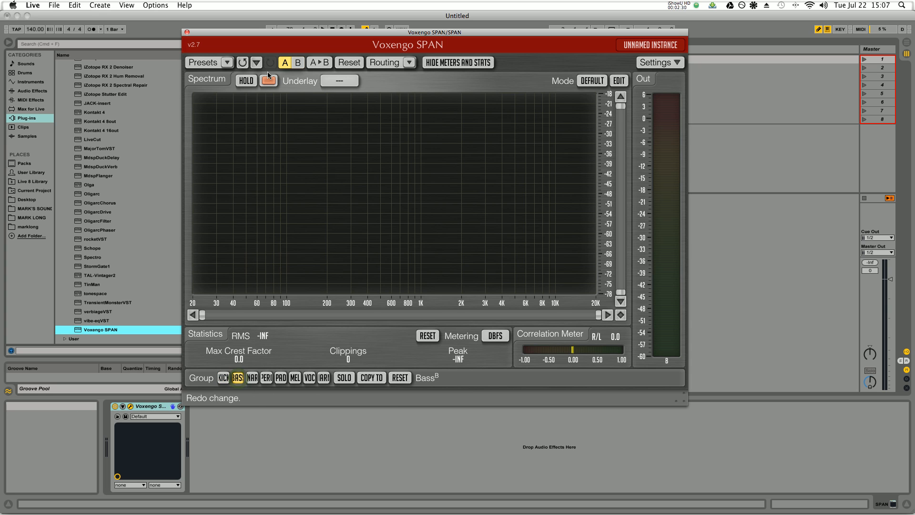
pyautogui.click(268, 81)
pyautogui.click(268, 218)
# - Set the spectrum colour of the Perc group to yellow and the Pad group to pink
pyautogui.click(252, 378)
pyautogui.click(266, 377)
pyautogui.click(269, 80)
pyautogui.click(273, 185)
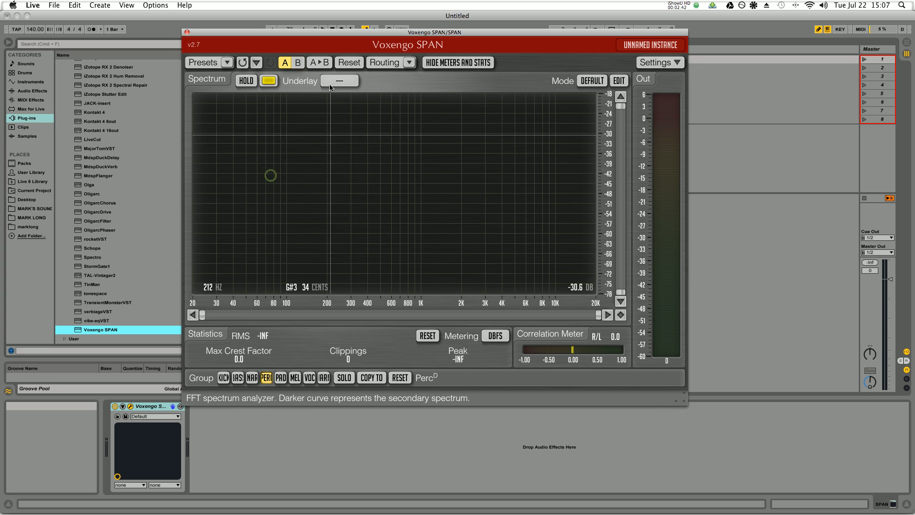
pyautogui.click(281, 378)
pyautogui.click(269, 81)
pyautogui.click(267, 197)
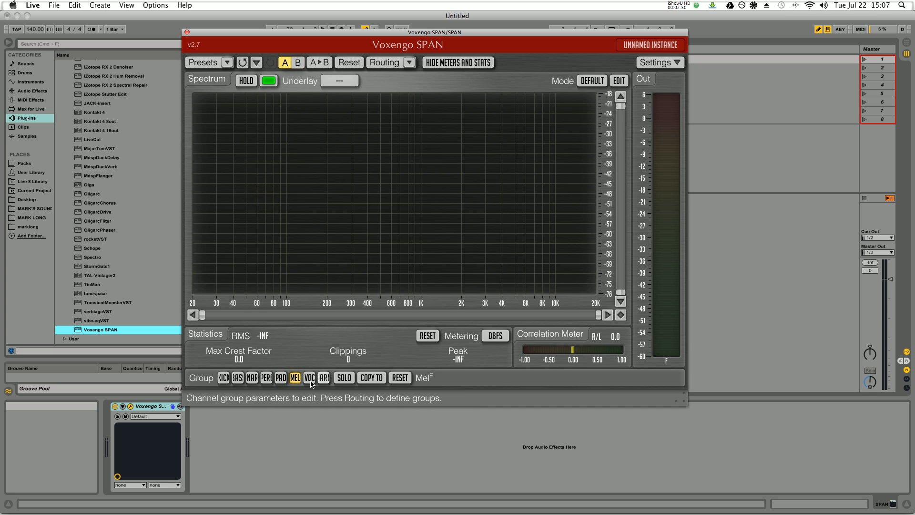
# - Set the spectrum colour of the Voc group to red and the Harm group to white
pyautogui.click(269, 81)
pyautogui.click(265, 142)
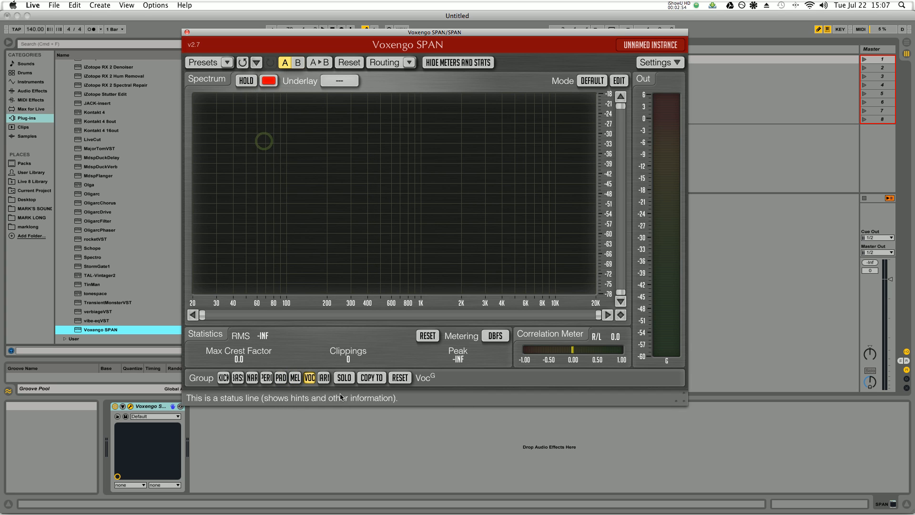
pyautogui.click(268, 81)
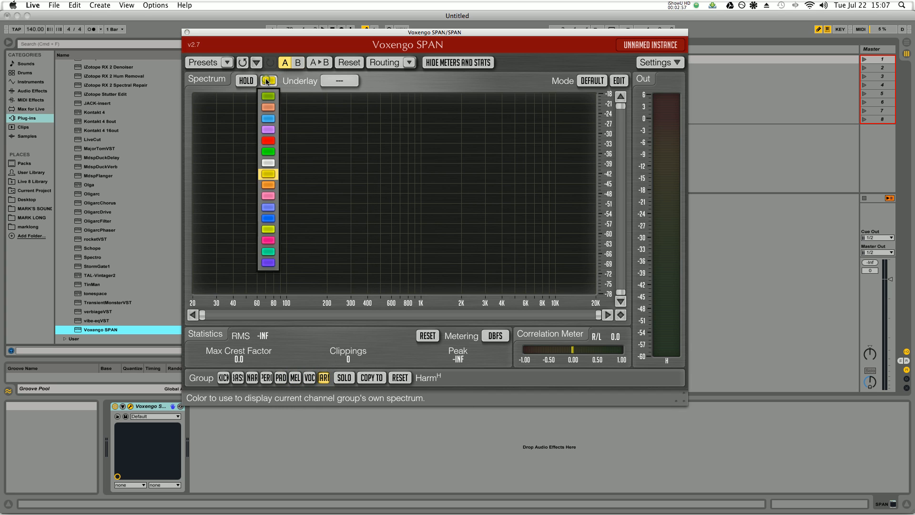
pyautogui.click(267, 163)
# - Underlay the Bass spectrum on the Kick group and the Mel spectrum on the Bass group
pyautogui.click(222, 379)
pyautogui.click(334, 80)
pyautogui.click(345, 122)
pyautogui.click(238, 379)
pyautogui.click(334, 86)
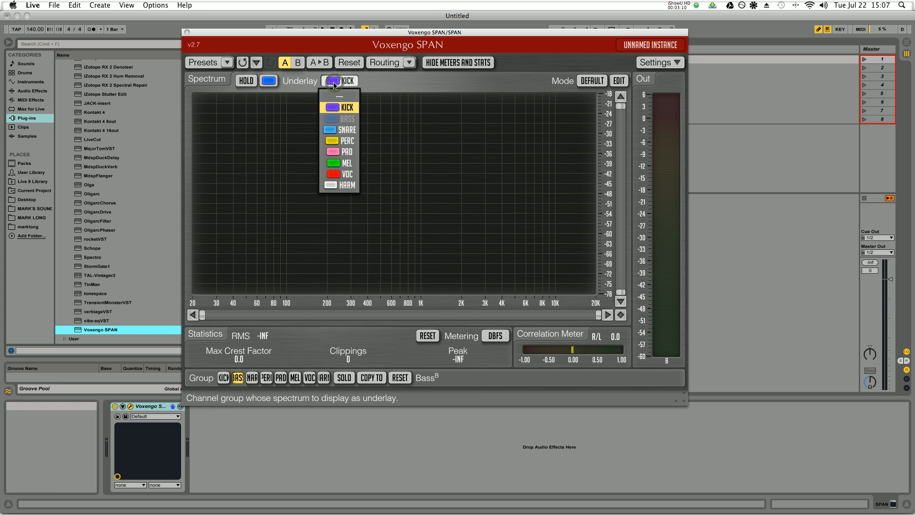
pyautogui.click(341, 163)
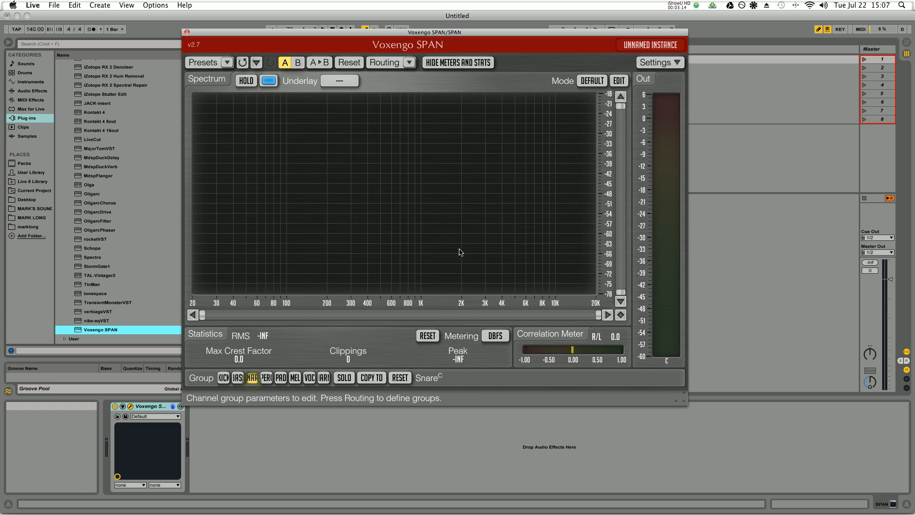
# - Underlay the Perc spectrum on the Snare group and the Bass spectrum on the Mel group
pyautogui.click(339, 80)
pyautogui.click(341, 142)
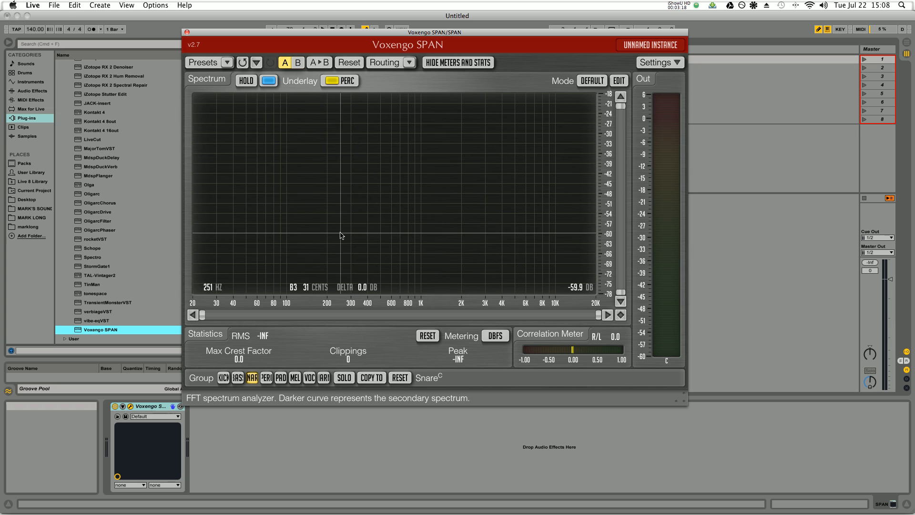
pyautogui.click(295, 378)
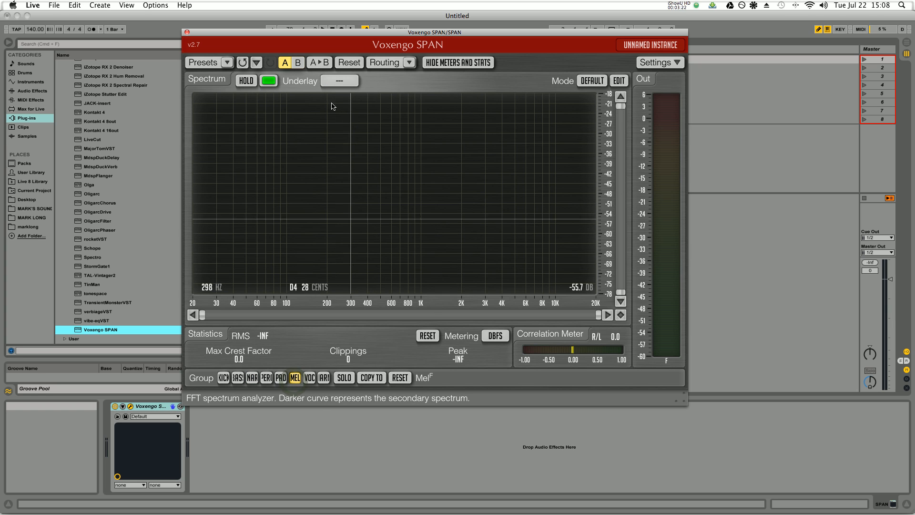
pyautogui.click(342, 81)
pyautogui.click(342, 118)
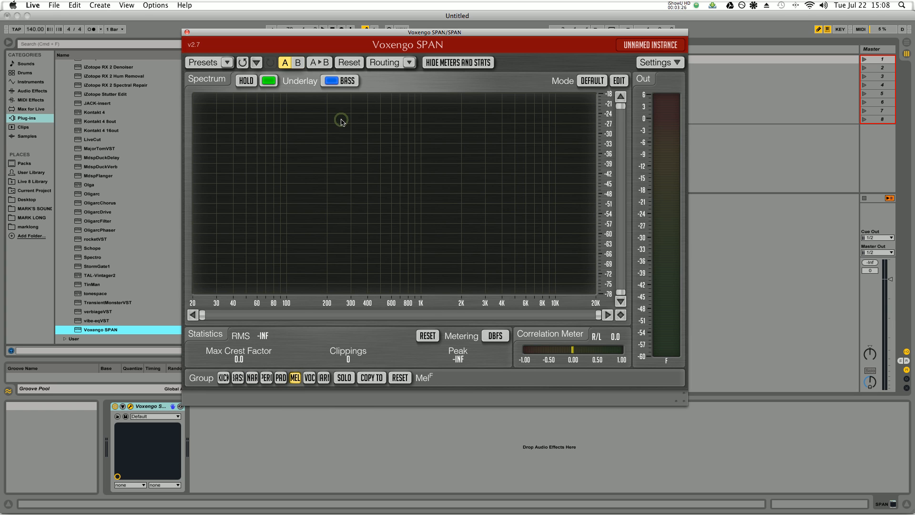
# - Close the analyzer's plug-in window and select the SPAN track
pyautogui.click(186, 32)
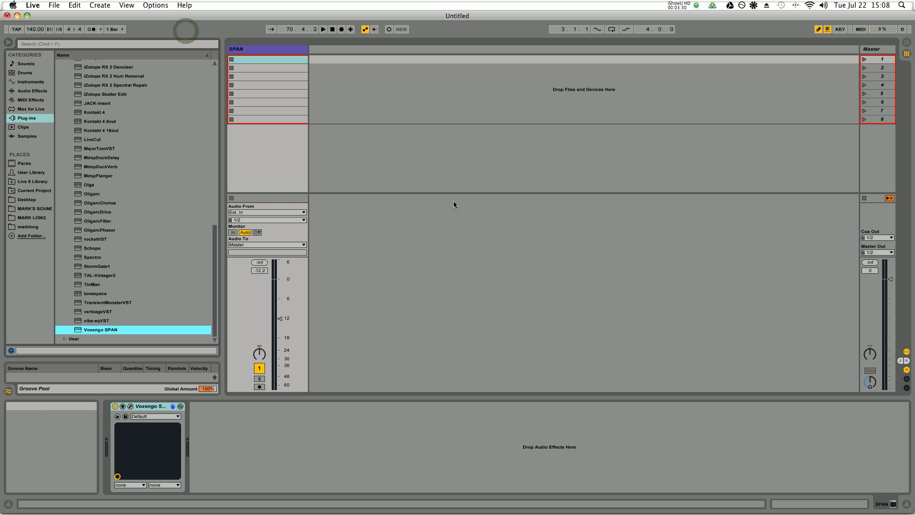
pyautogui.click(229, 51)
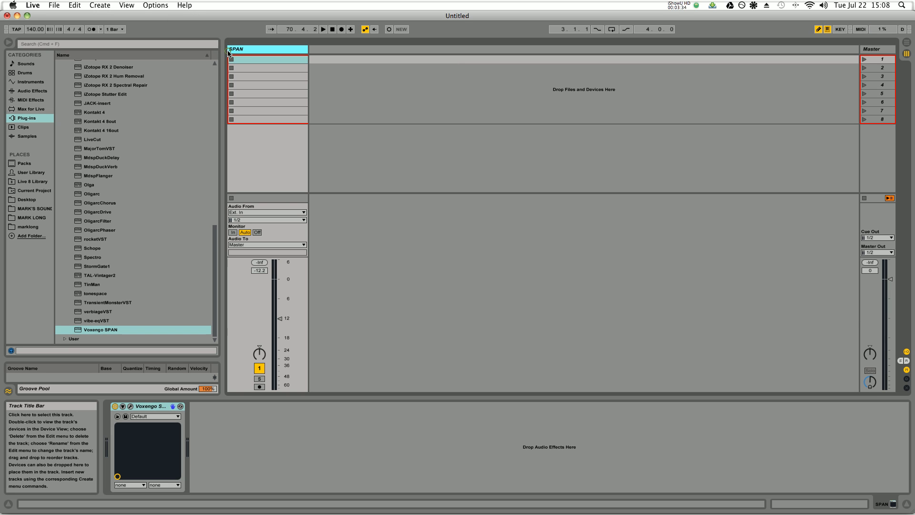
# - Insert eight new audio tracks after the SPAN track
pyautogui.press('super+t')
pyautogui.press('super+t')
pyautogui.press('super+t')
pyautogui.press('super+t')
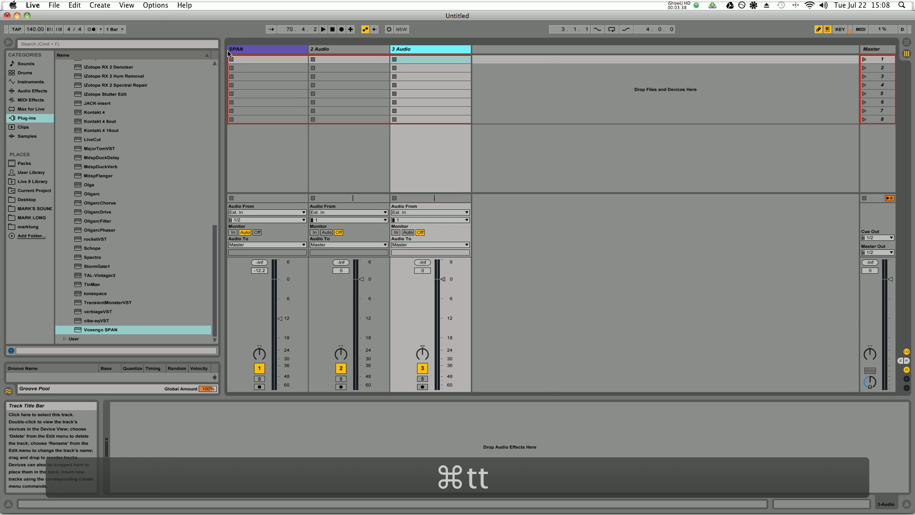
pyautogui.press('super+t')
pyautogui.press('super+t')
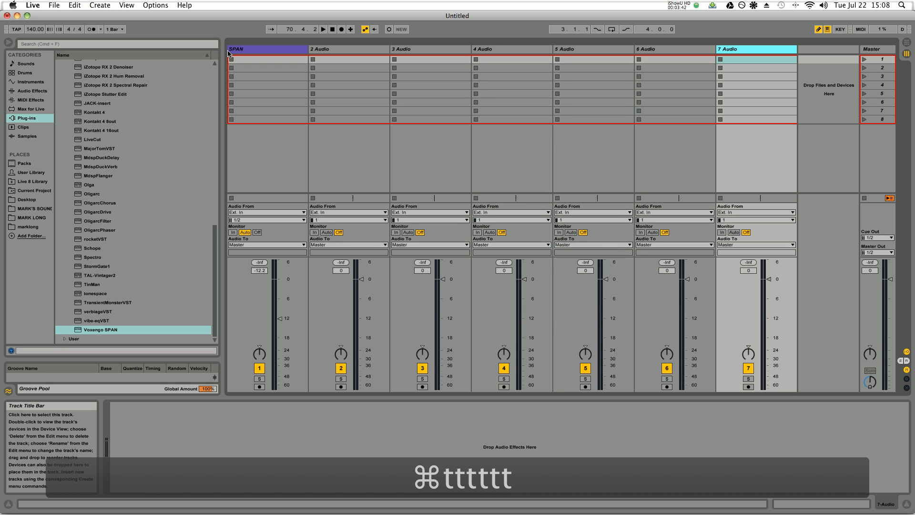
pyautogui.press('super+t')
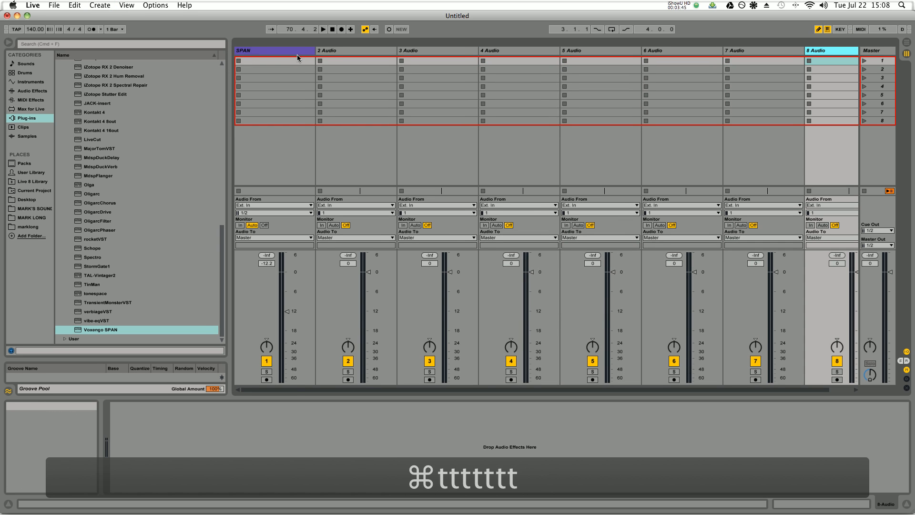
pyautogui.press('super+t')
# - Hide the browser and move the SPAN track behind the last audio track
pyautogui.click(9, 42)
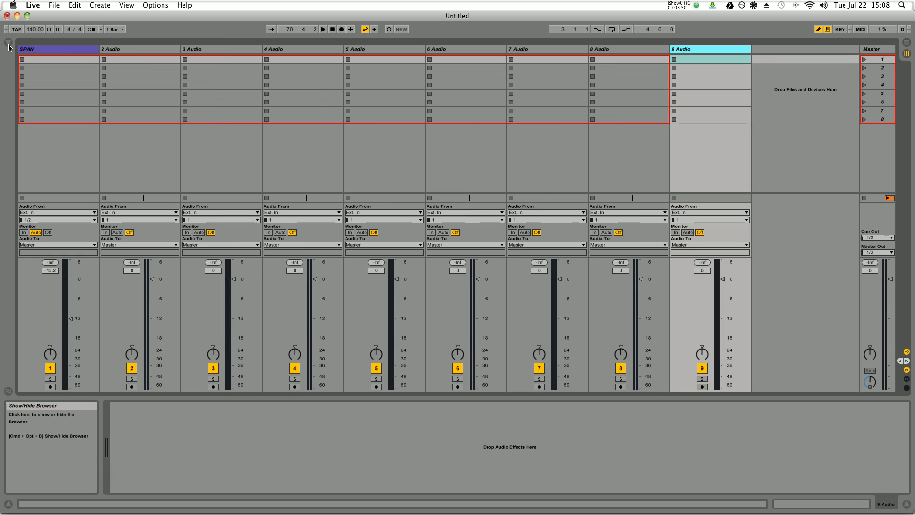
pyautogui.click(88, 50)
pyautogui.moveTo(758, 51); pyautogui.dragTo(759, 51)
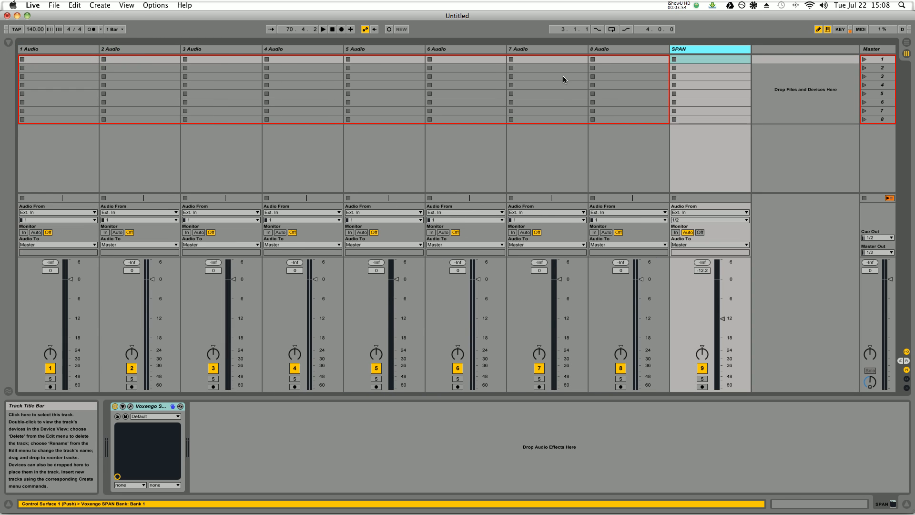
# - Name the first audio track Kick and the second one Snare
pyautogui.click(44, 50)
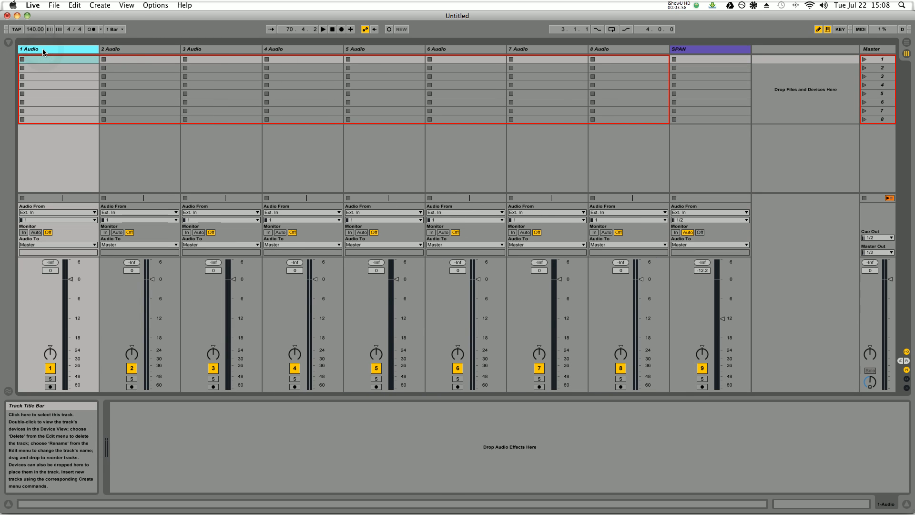
pyautogui.press('super+r')
pyautogui.write('Kick')
pyautogui.press('Tab')
pyautogui.write('Snare')
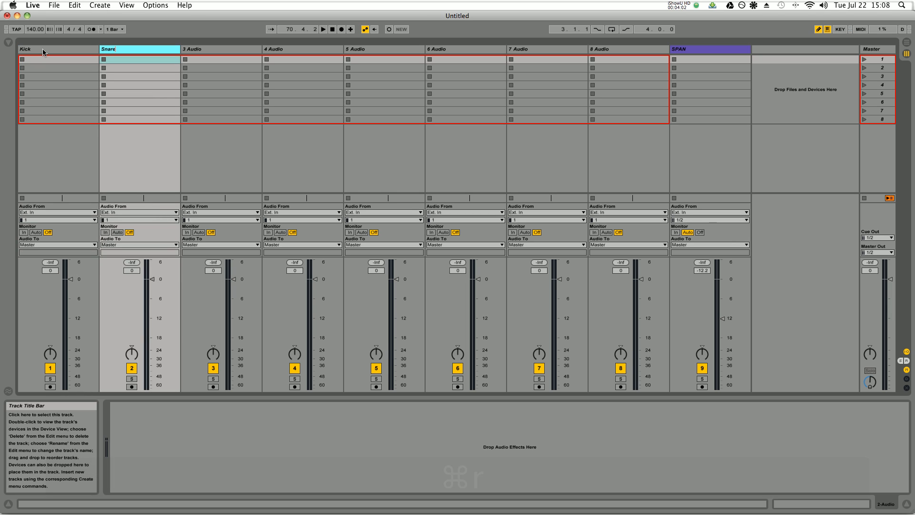
# - Extend the names of the first two tracks to Kick Span and Snare Span
pyautogui.click(30, 49)
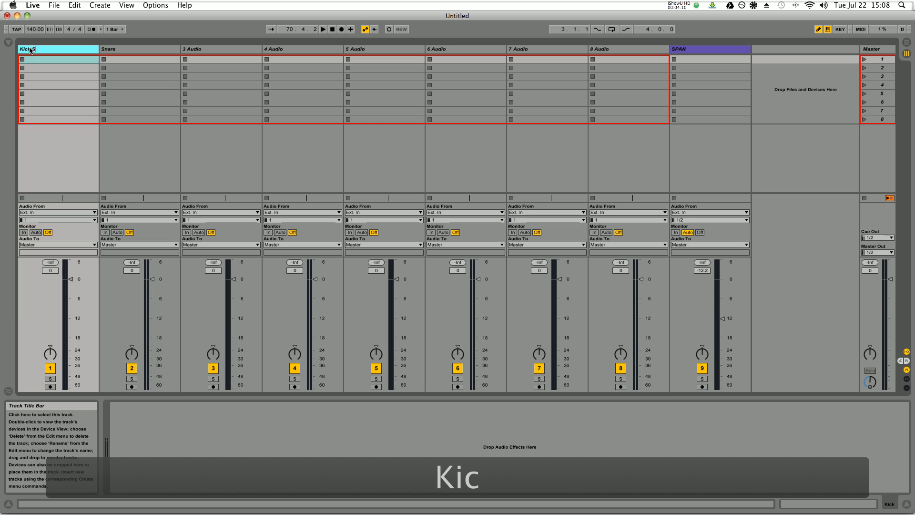
pyautogui.press('Tab')
pyautogui.write('Span')
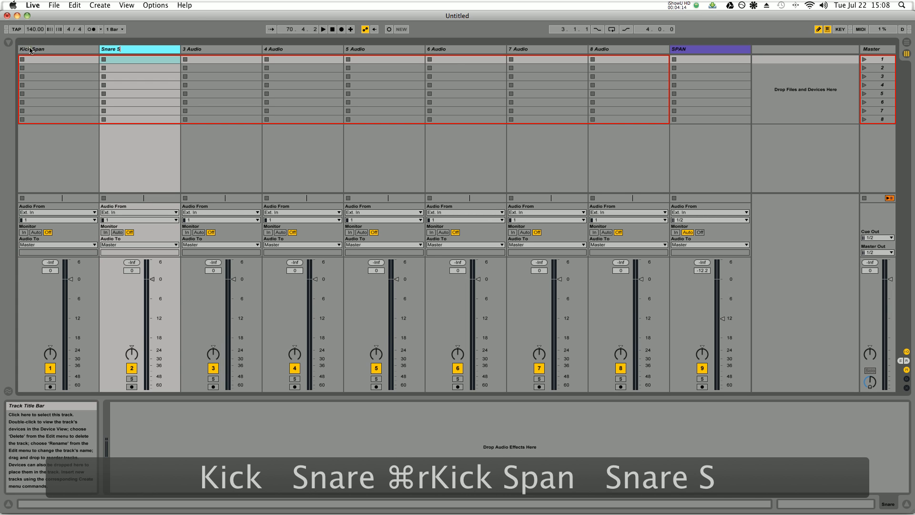
pyautogui.press('Tab')
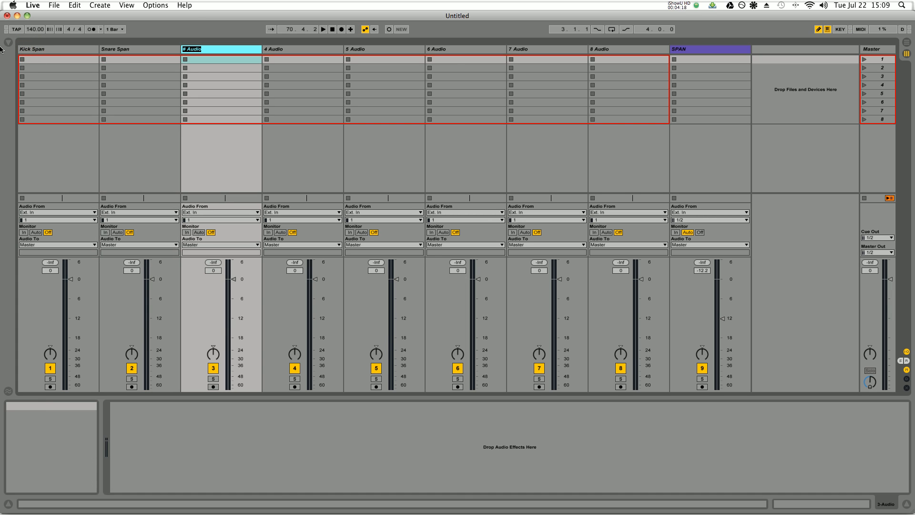
# - Rename the second track Bass Span and the third track Snare Span
pyautogui.click(113, 50)
pyautogui.write('Bass Span')
pyautogui.press('Tab')
pyautogui.write('Snar')
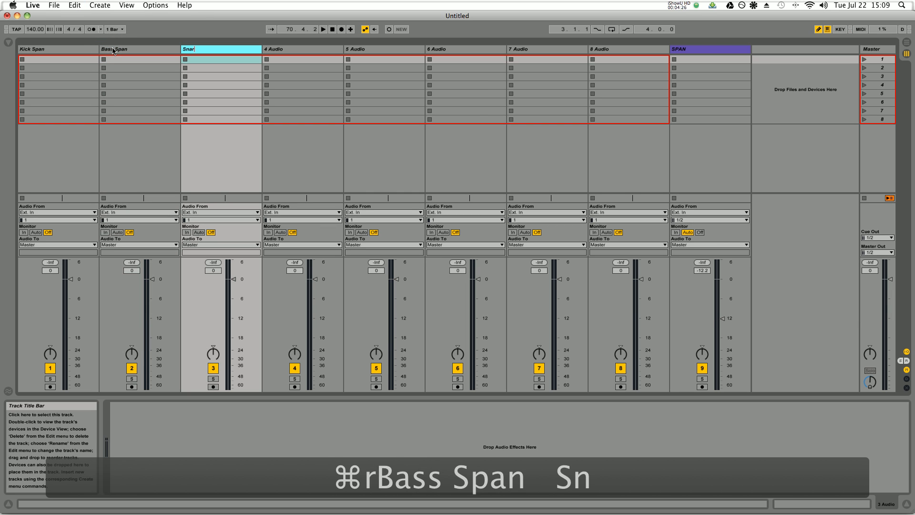
pyautogui.write('e Span')
# - Name tracks four, five and six Perc Span, Pad Span and Melody Span
pyautogui.press('Tab')
pyautogui.write('Perc Span')
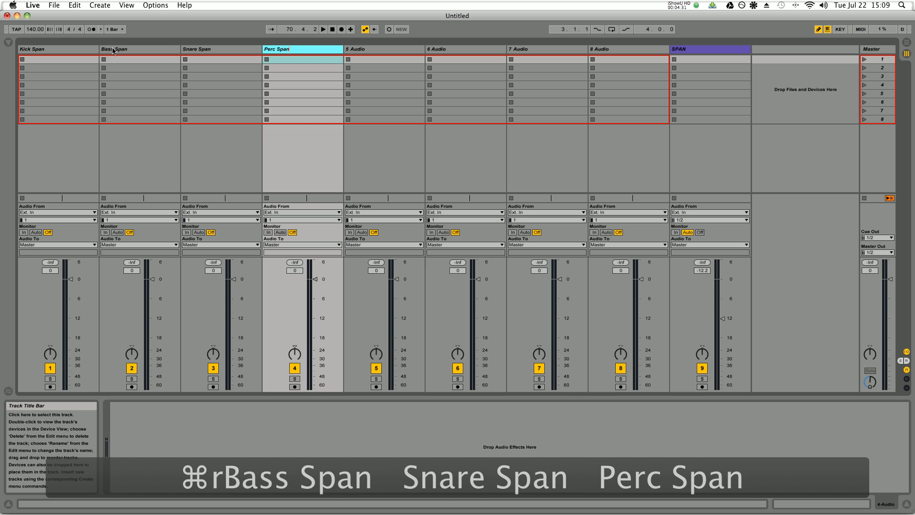
pyautogui.press('Tab')
pyautogui.write('Pad Span')
pyautogui.press('Tab')
pyautogui.write('Melody SPan')
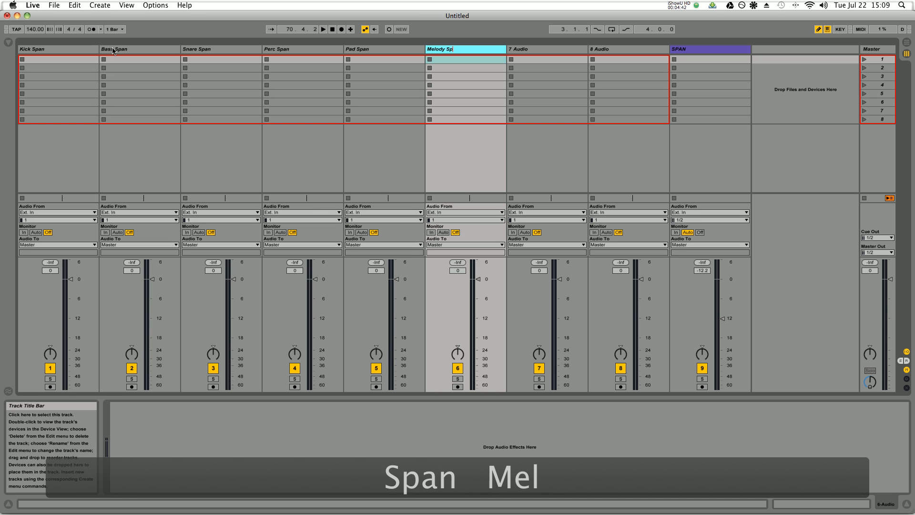
# - Name the seventh track Vocal Span and the eighth track Harmony Span
pyautogui.press('Tab')
pyautogui.write('Vocal')
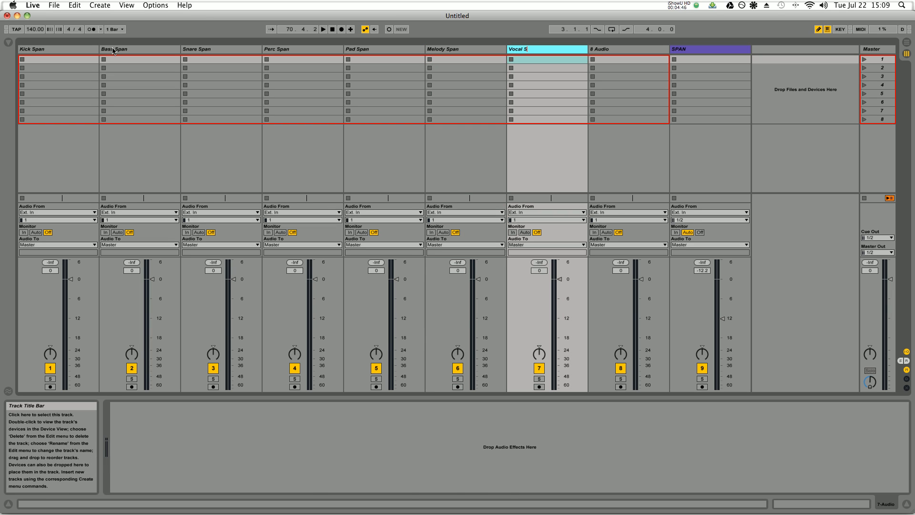
pyautogui.write(' Span')
pyautogui.press('Tab')
pyautogui.write('Harmon')
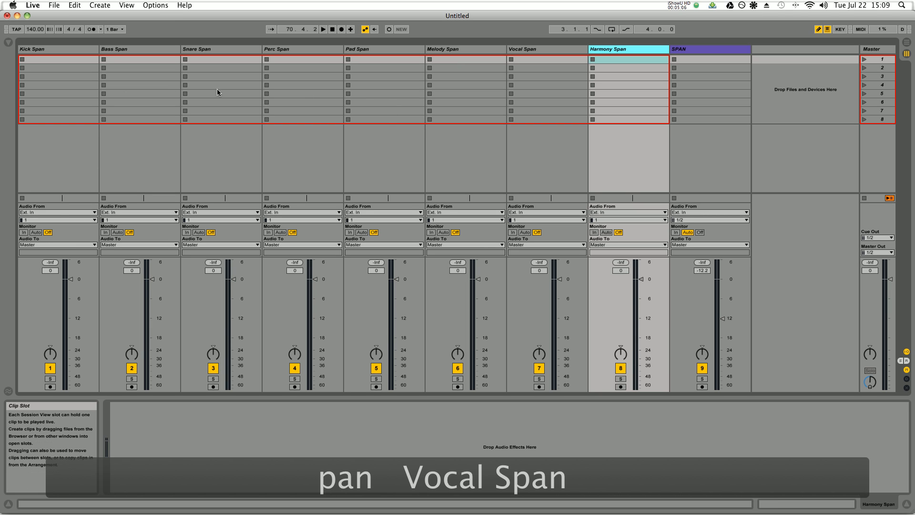
# - Route the audio output of the Kick, Bass, Snare and Perc Span tracks to the SPAN track
pyautogui.click(39, 245)
pyautogui.click(58, 327)
pyautogui.click(147, 245)
pyautogui.click(114, 326)
pyautogui.click(217, 244)
pyautogui.click(195, 326)
pyautogui.click(304, 244)
pyautogui.click(304, 327)
# - Route the audio output of the Pad, Melody, Vocal and Harmony Span tracks to the SPAN track
pyautogui.click(372, 245)
pyautogui.click(355, 326)
pyautogui.click(453, 244)
pyautogui.click(449, 326)
pyautogui.click(540, 245)
pyautogui.click(534, 325)
pyautogui.click(619, 244)
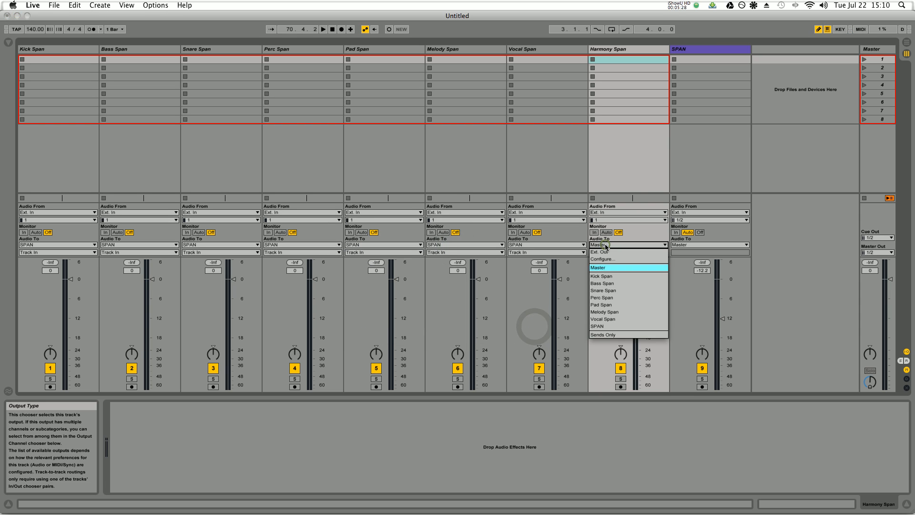
pyautogui.click(603, 327)
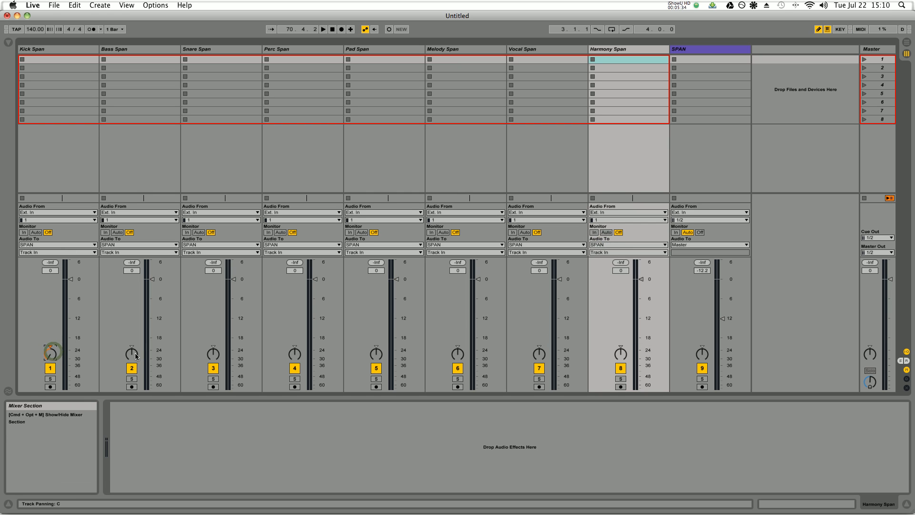
# - Send the Snare Span and Perc Span tracks to the 3/4-Voxengo SPAN input
pyautogui.click(209, 252)
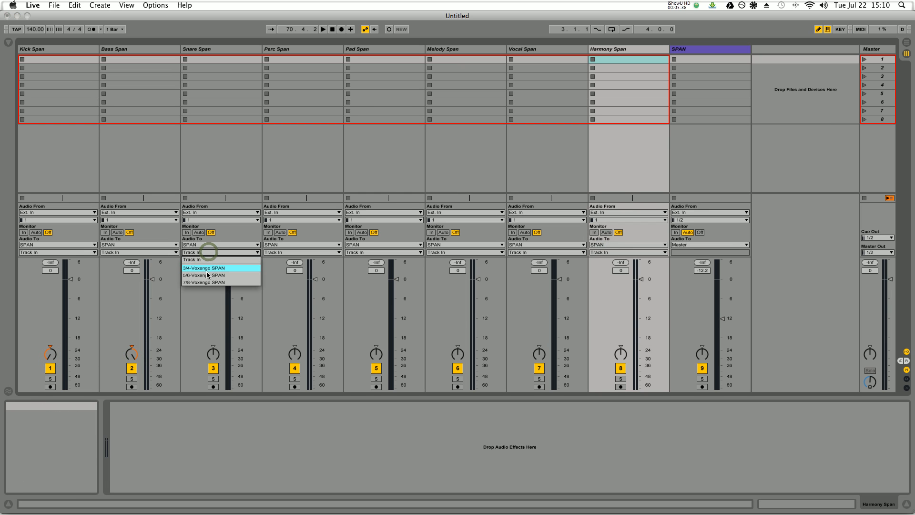
pyautogui.click(281, 253)
pyautogui.click(282, 267)
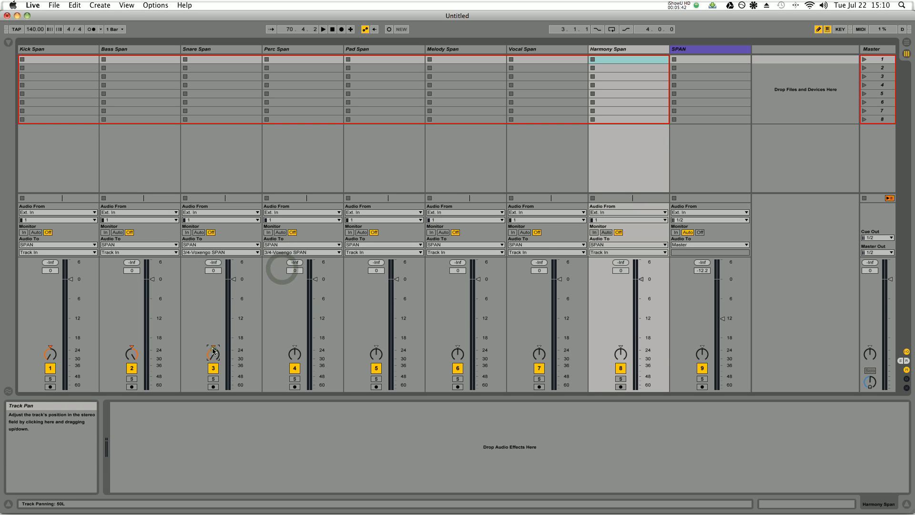
# - Send the Pad Span and Melody Span tracks to the 5/6-Voxengo SPAN input
pyautogui.click(374, 252)
pyautogui.click(371, 275)
pyautogui.click(456, 252)
pyautogui.click(452, 275)
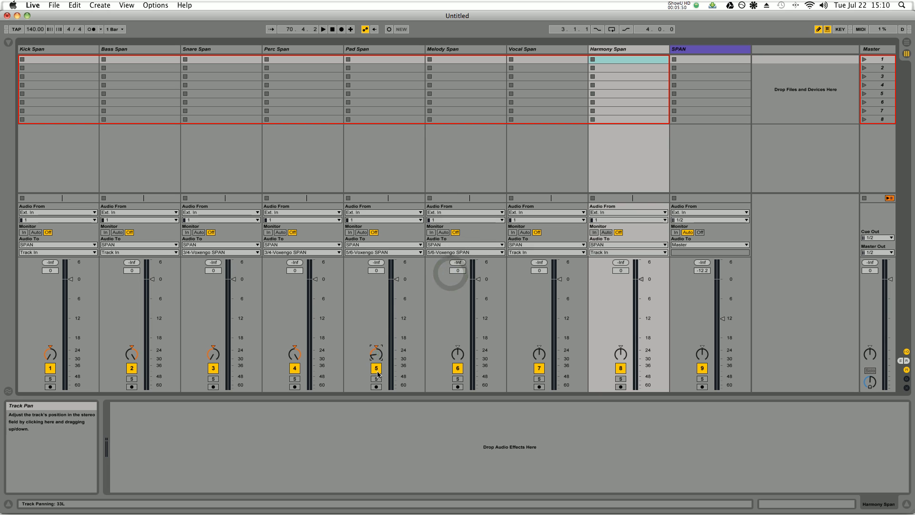
# - Send the Vocal Span and Harmony Span tracks to the 7/8-Voxengo SPAN input
pyautogui.click(524, 253)
pyautogui.click(527, 282)
pyautogui.click(603, 253)
pyautogui.click(605, 282)
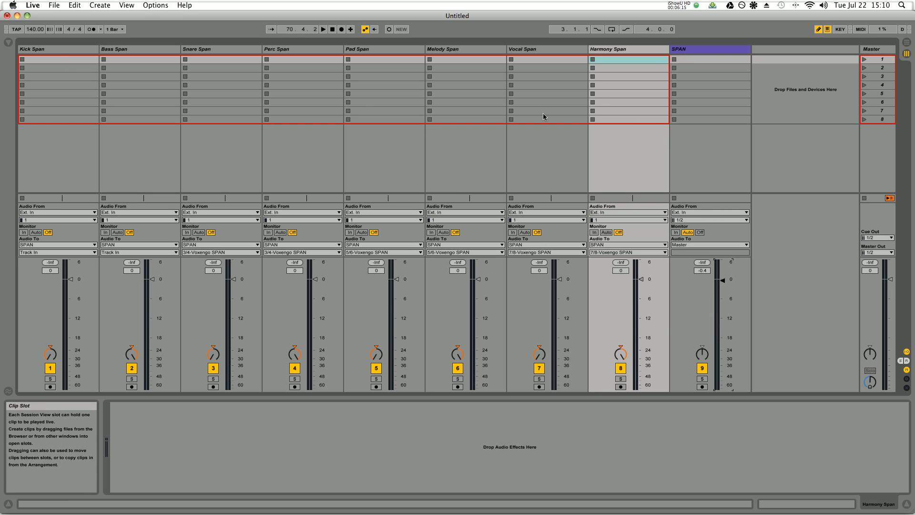
# - Group all tracks from Kick Span through SPAN
pyautogui.keyDown('shift'); pyautogui.click(58, 50); pyautogui.keyUp('shift')
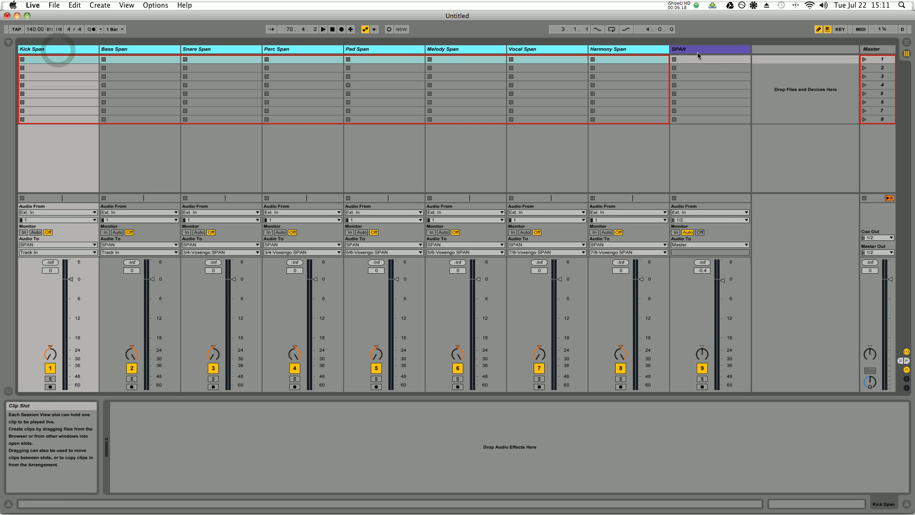
pyautogui.click(699, 58)
pyautogui.keyDown('shift'); pyautogui.click(47, 51); pyautogui.keyUp('shift')
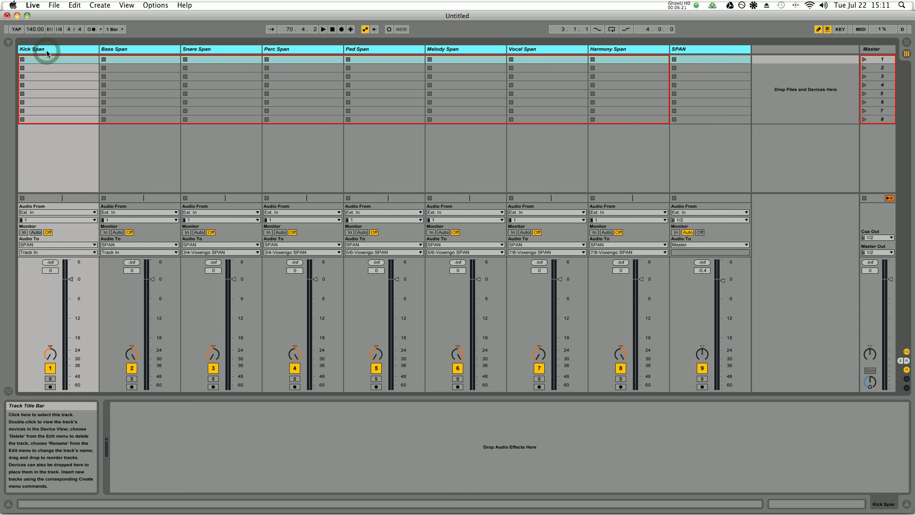
pyautogui.press('super+g')
# - Rename the new group track Analysis
pyautogui.click(37, 50)
pyautogui.press('super+r')
pyautogui.write('Analhysi')
pyautogui.press('BackSpace')
pyautogui.press('BackSpace')
pyautogui.press('BackSpace')
pyautogui.press('BackSpace')
pyautogui.write('tsi')
pyautogui.write('sis')
pyautogui.press('Return')
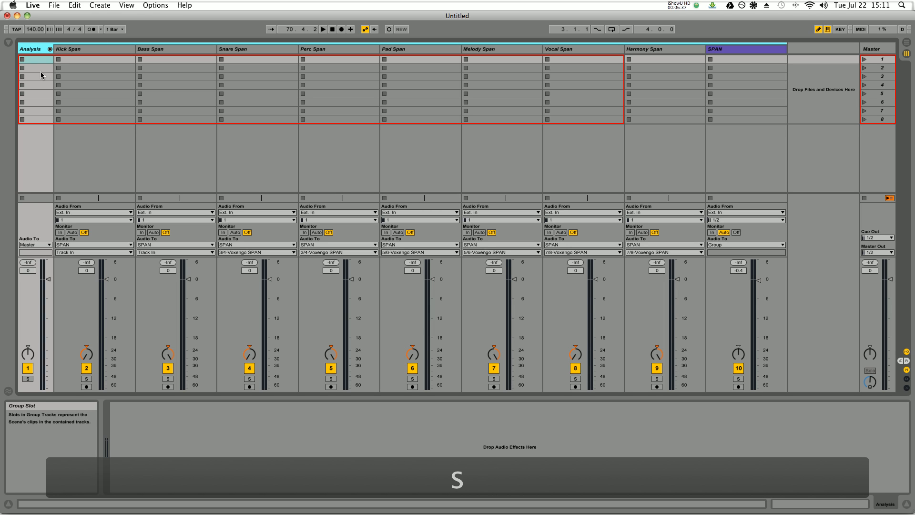
# - Widen the Analysis group's column and narrow the columns of the tracks inside it
pyautogui.click(45, 75)
pyautogui.click(50, 49)
pyautogui.click(68, 49)
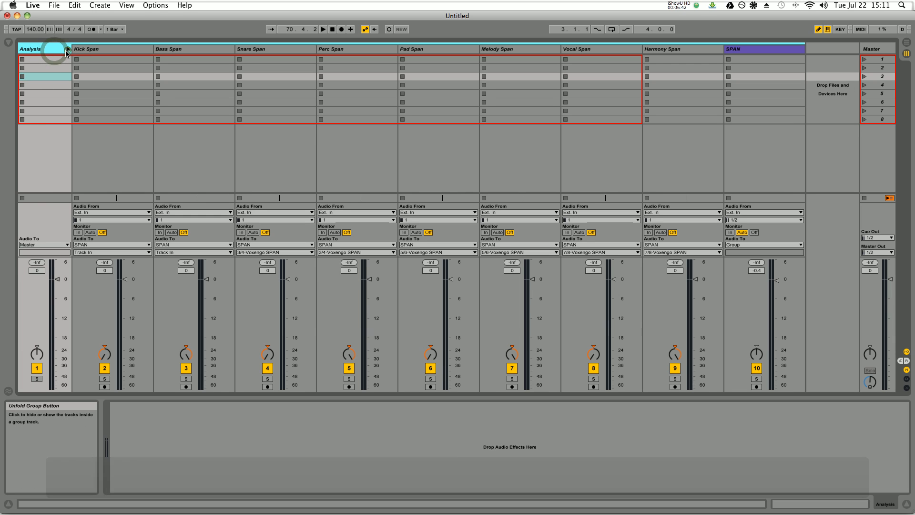
pyautogui.moveTo(153, 48); pyautogui.dragTo(144, 49)
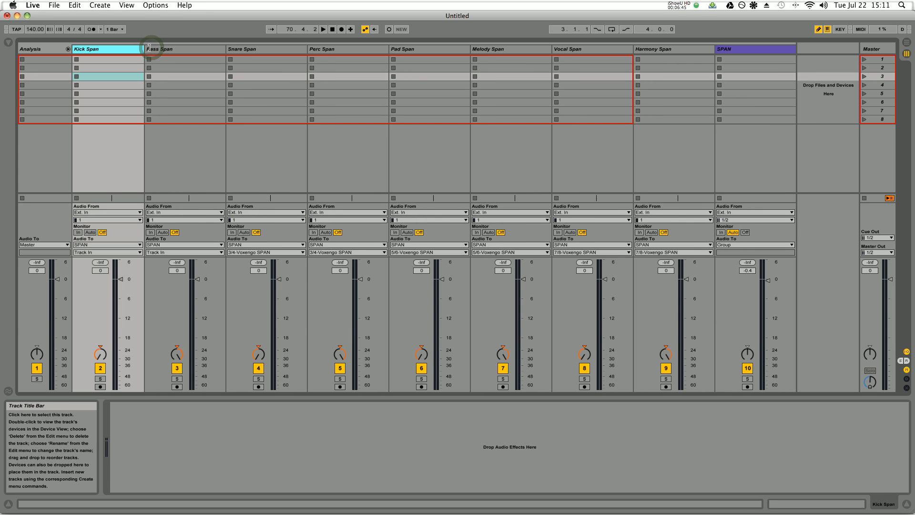
pyautogui.moveTo(307, 47); pyautogui.dragTo(281, 47)
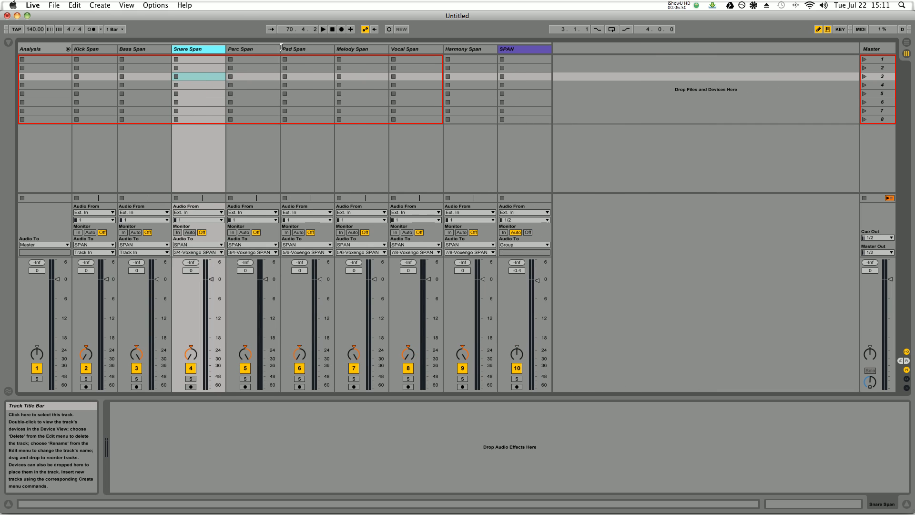
# - Remove the track colour from the SPAN track
pyautogui.click(94, 50)
pyautogui.click(540, 50)
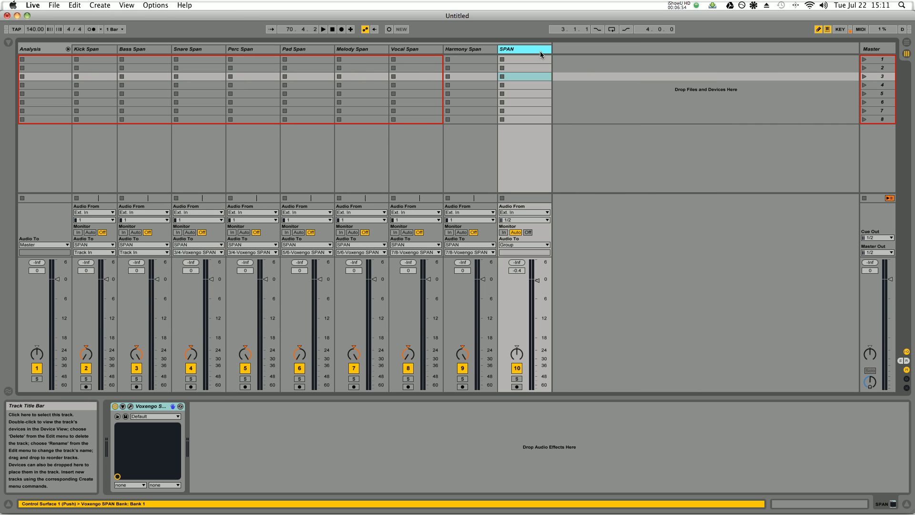
pyautogui.rightClick(540, 50)
pyautogui.click(520, 127)
pyautogui.click(596, 151)
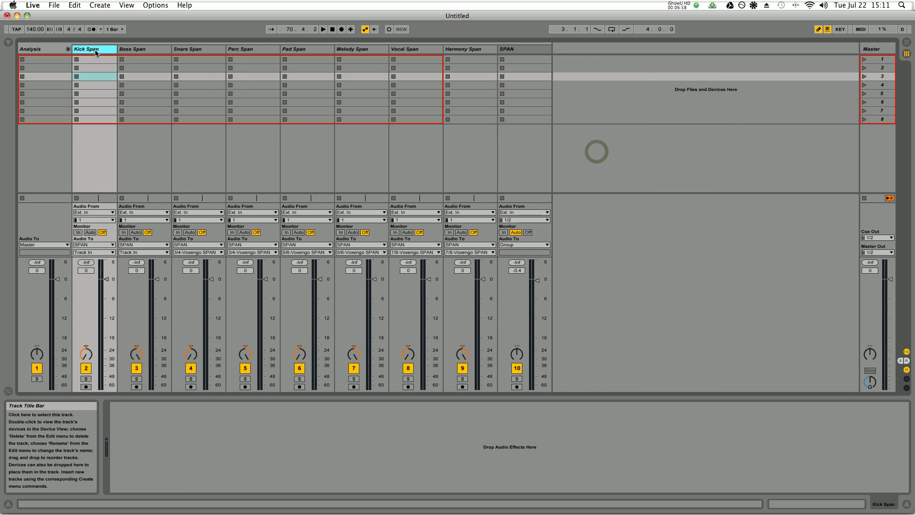
# - Colour the Kick Span track purple and the Bass Span track blue
pyautogui.rightClick(95, 51)
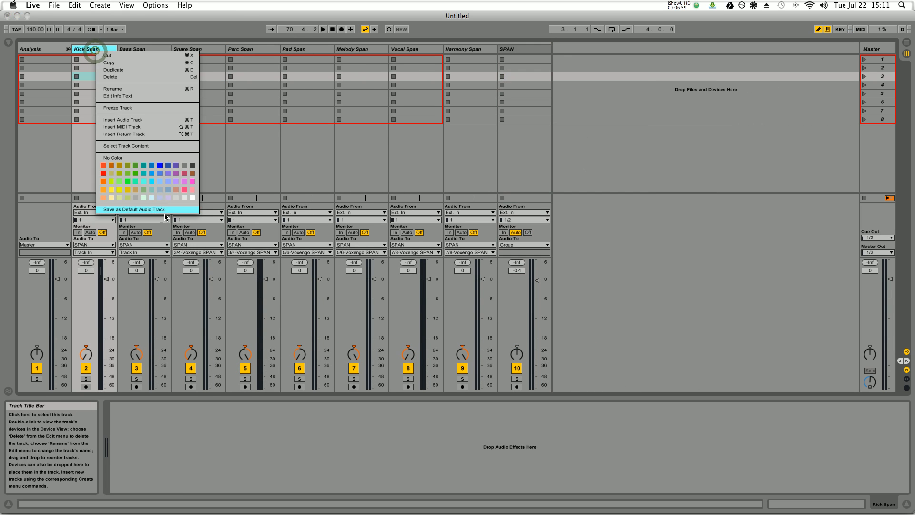
pyautogui.click(176, 173)
pyautogui.click(155, 147)
pyautogui.rightClick(141, 49)
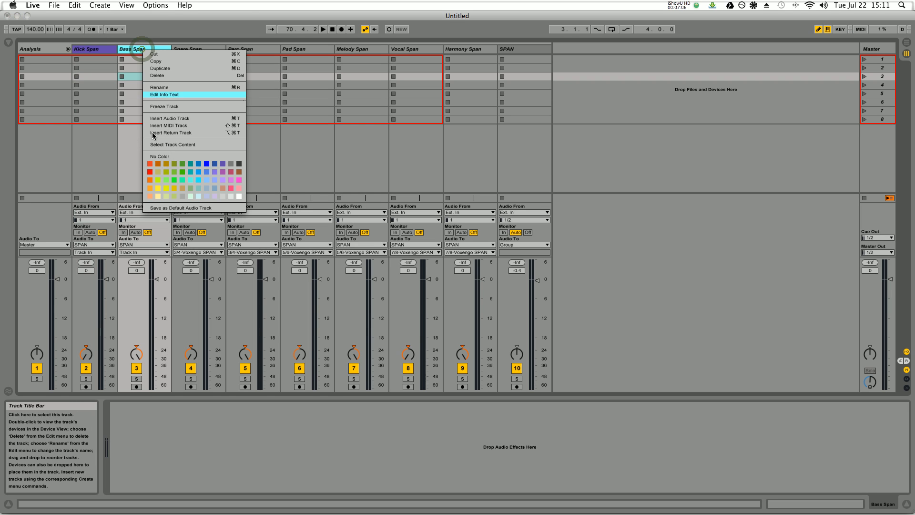
pyautogui.click(207, 165)
# - Colour the Snare Span track cyan and the Perc Span track yellow
pyautogui.rightClick(189, 49)
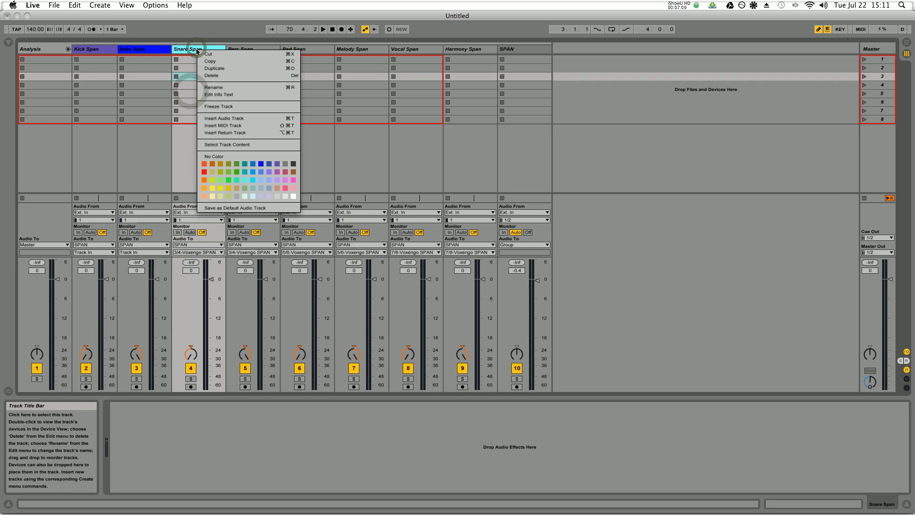
pyautogui.click(244, 179)
pyautogui.press('Right')
pyautogui.rightClick(239, 49)
pyautogui.click(279, 173)
# - Colour the Pad Span track pink and the Melody Span track green
pyautogui.press('Right')
pyautogui.rightClick(300, 50)
pyautogui.click(388, 182)
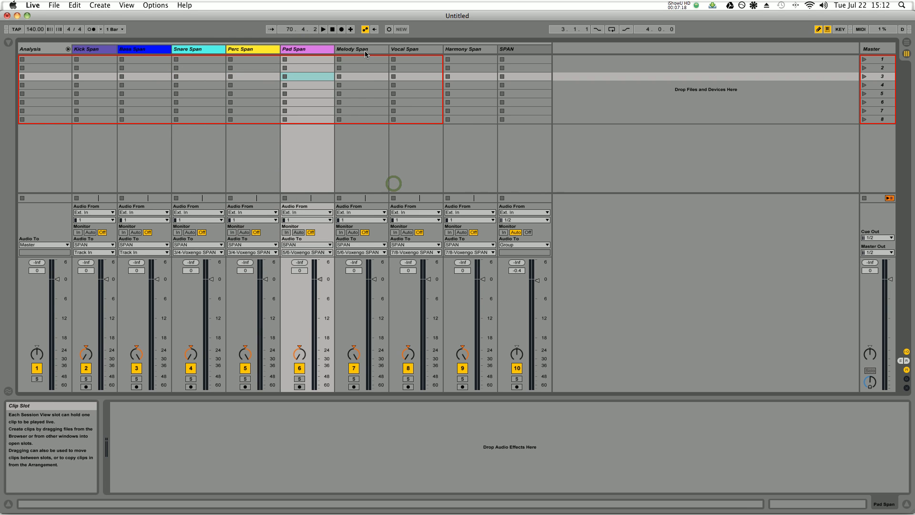
pyautogui.rightClick(364, 51)
pyautogui.click(405, 166)
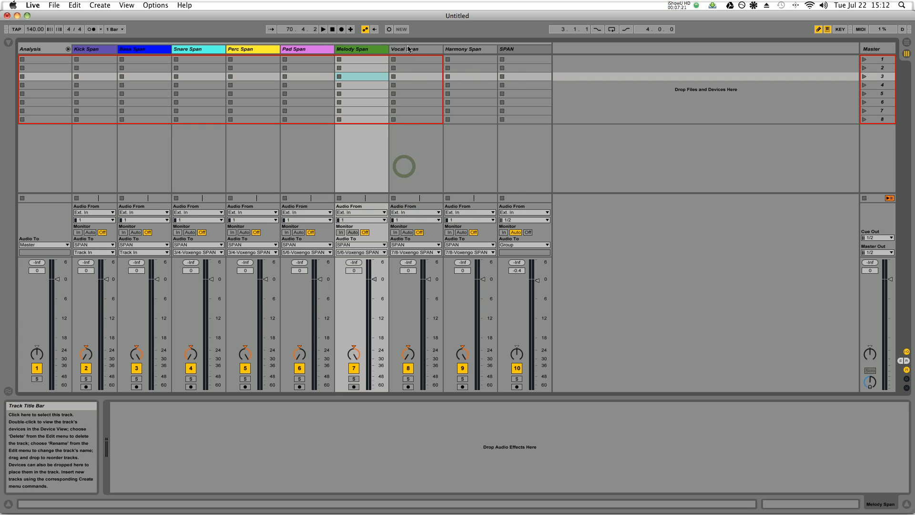
# - Colour the Vocal Span track red and the Harmony Span track white
pyautogui.rightClick(408, 48)
pyautogui.click(416, 171)
pyautogui.rightClick(464, 51)
pyautogui.click(560, 197)
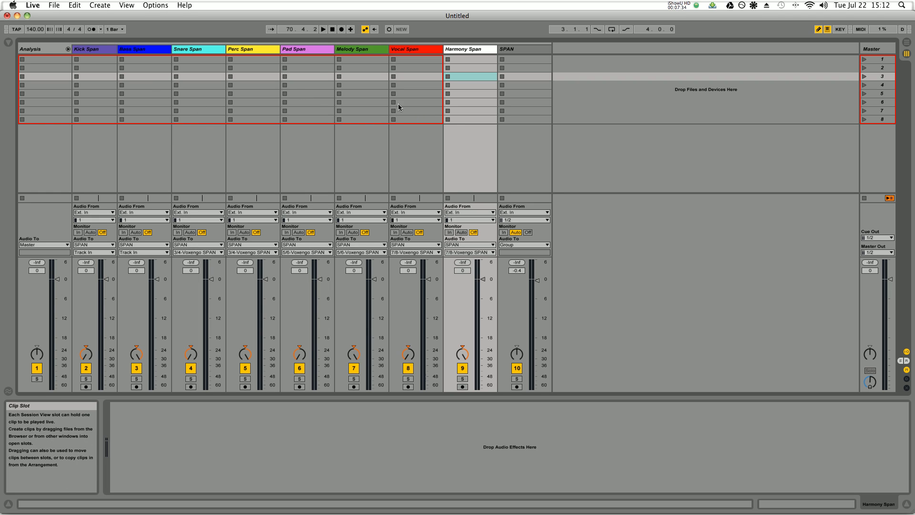
# - Set the SPAN track's audio output to Sends Only and fold the Analysis group
pyautogui.click(532, 245)
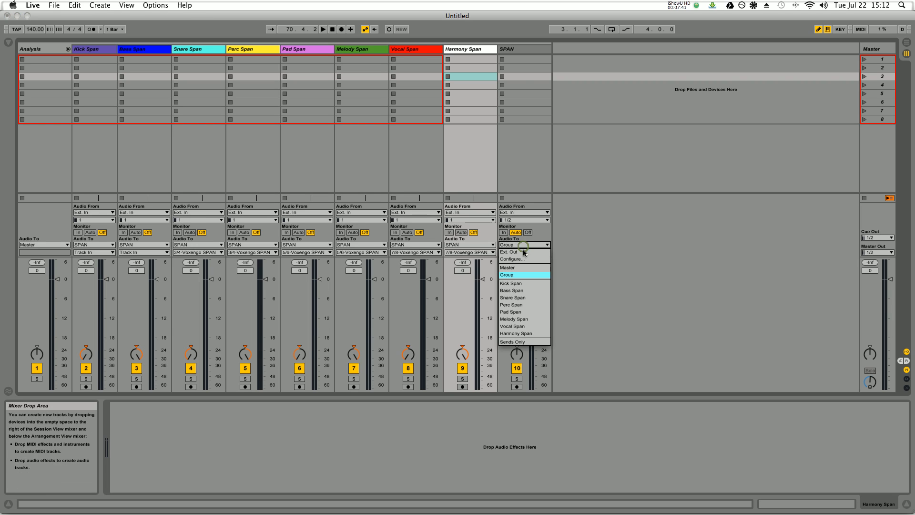
pyautogui.click(522, 341)
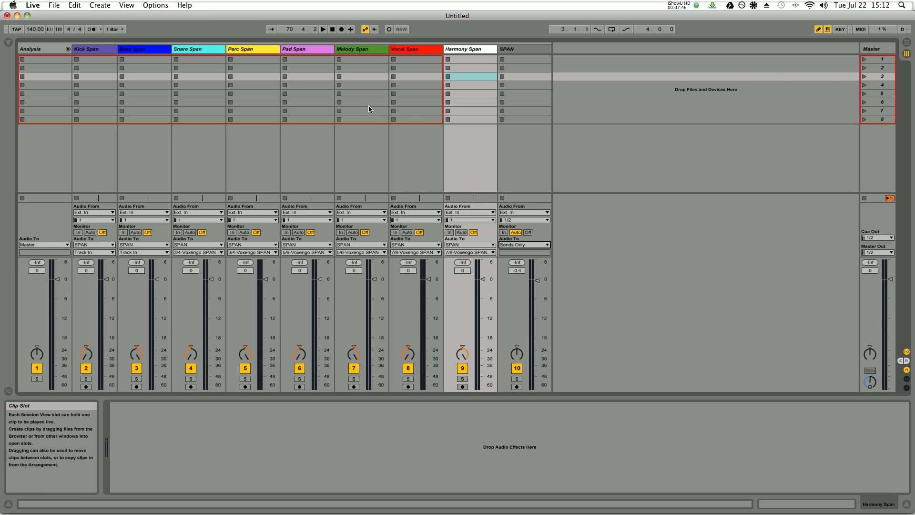
pyautogui.click(67, 49)
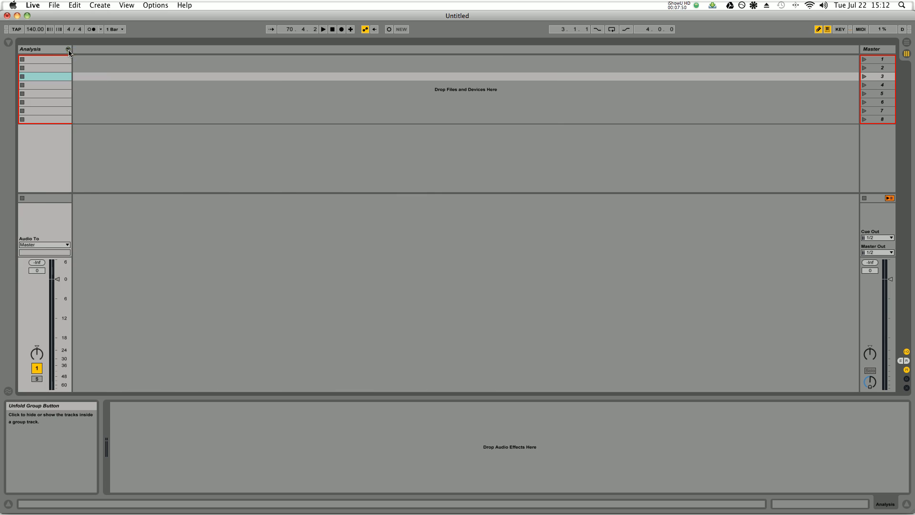
# - Add a MIDI track beside the Analysis group and load the Clouds and Bells mallet preset onto it
pyautogui.click(8, 42)
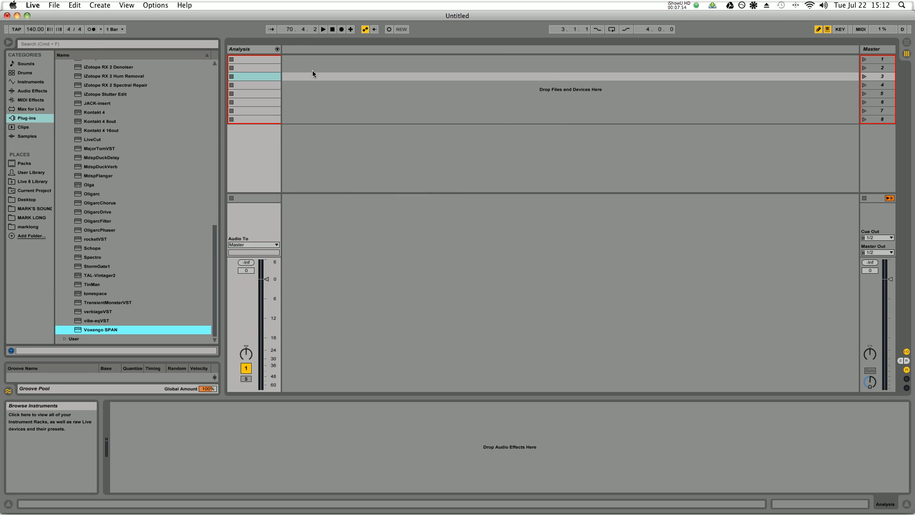
pyautogui.click(24, 82)
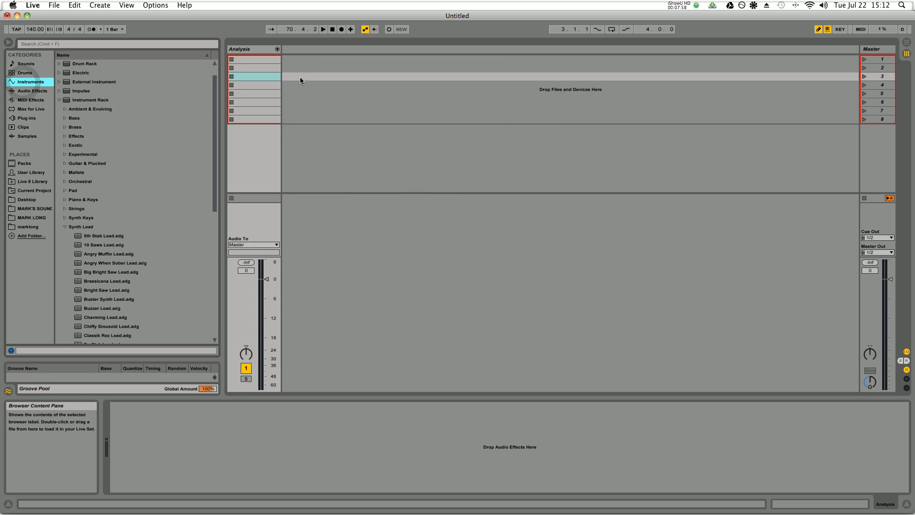
pyautogui.press('super+shift+t')
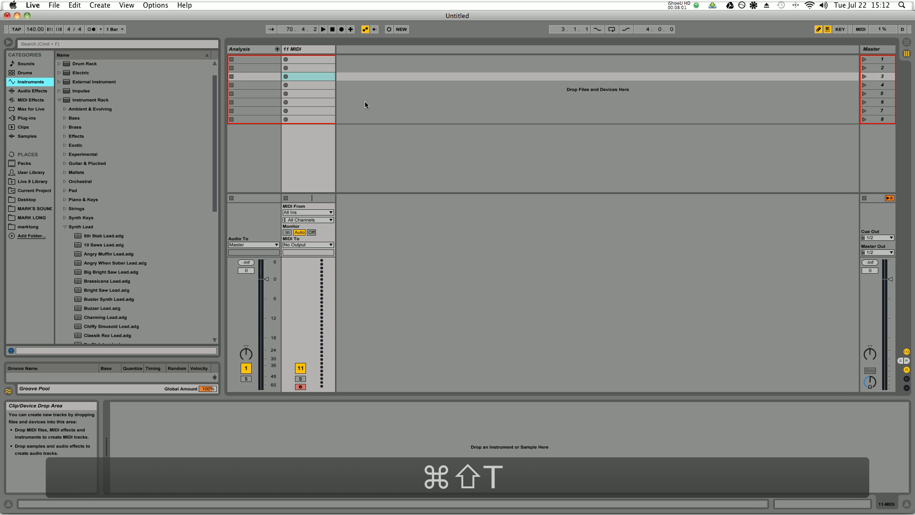
pyautogui.click(64, 227)
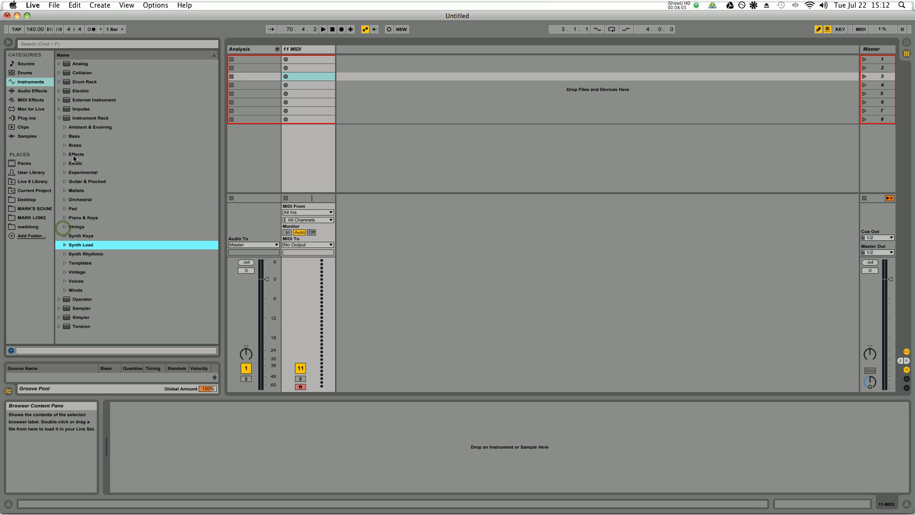
pyautogui.click(65, 190)
pyautogui.moveTo(98, 317); pyautogui.dragTo(313, 305)
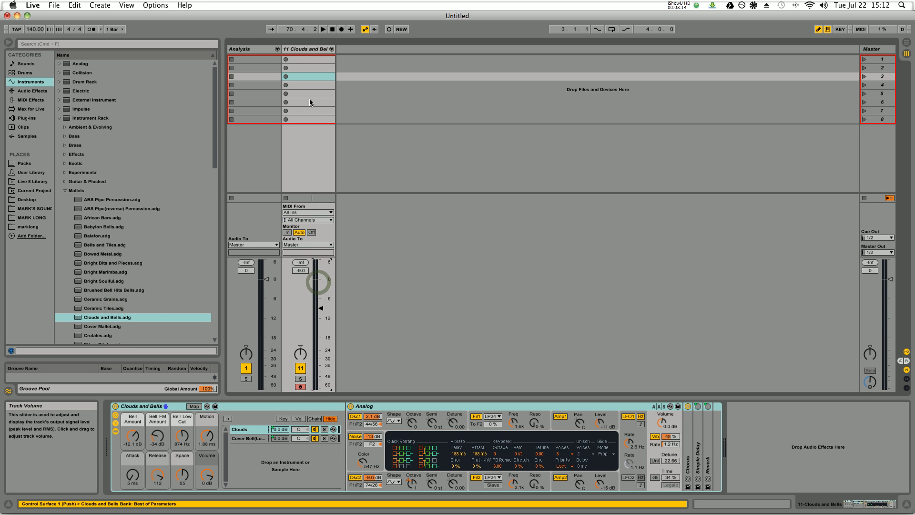
# - Create a MIDI clip in the Clouds and Bells track's first slot, draw a short melody and launch the clip
pyautogui.doubleClick(293, 61)
pyautogui.click(310, 356)
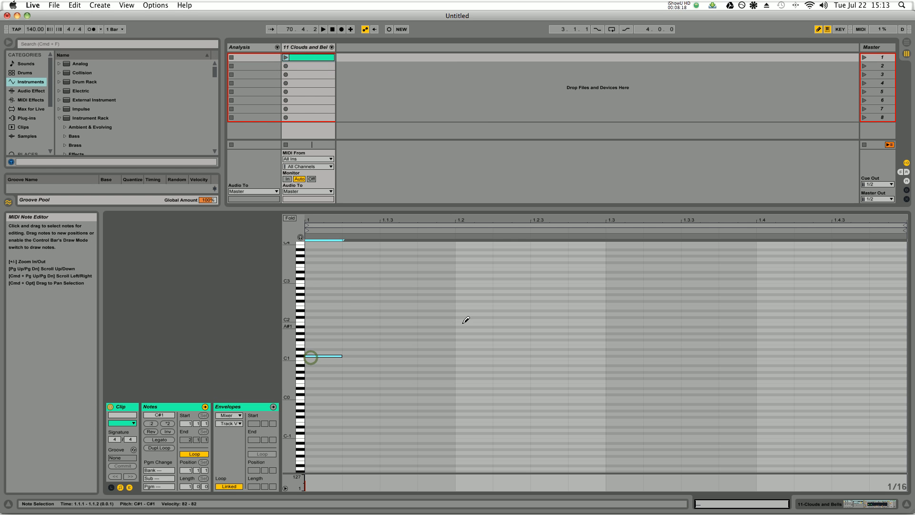
pyautogui.click(477, 323)
pyautogui.click(548, 339)
pyautogui.click(625, 323)
pyautogui.moveTo(744, 330); pyautogui.dragTo(777, 330)
pyautogui.click(809, 320)
pyautogui.click(829, 291)
pyautogui.click(286, 57)
pyautogui.click(571, 211)
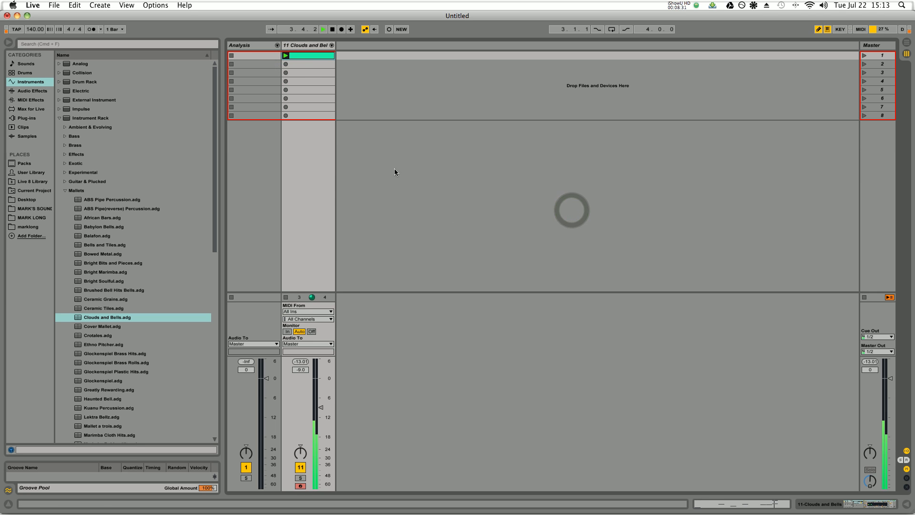
# - Unfold the Analysis group and feed Melody Span from 11-Clouds and Bells with its monitoring set to In
pyautogui.click(277, 45)
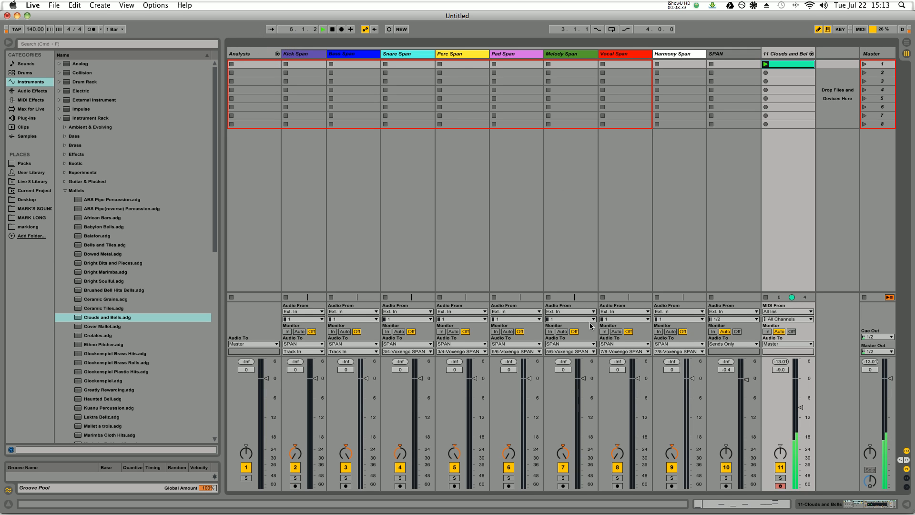
pyautogui.click(564, 312)
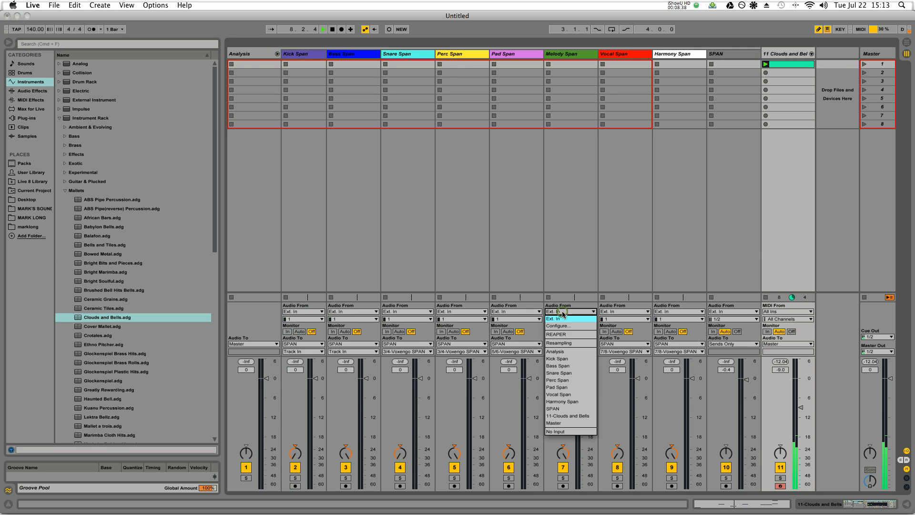
pyautogui.click(567, 419)
pyautogui.click(550, 332)
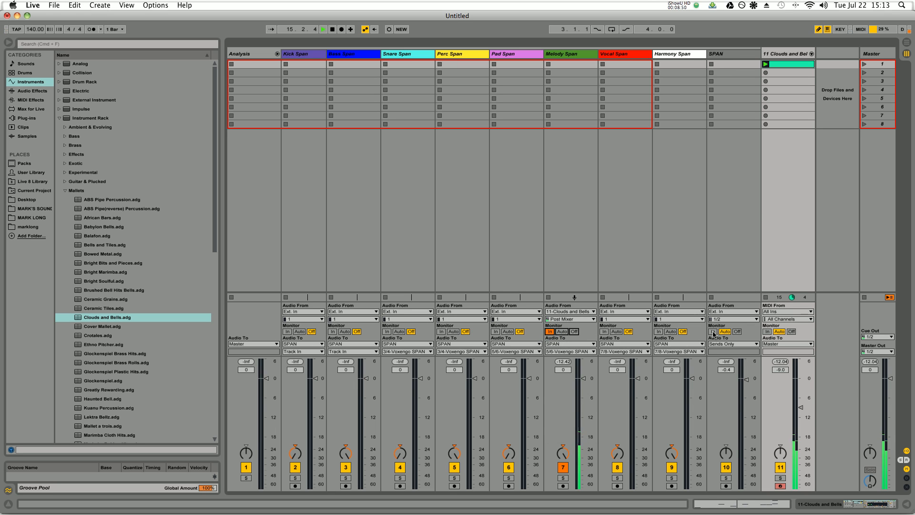
# - Set the SPAN track's audio input to No Input and its monitoring to In
pyautogui.click(722, 311)
pyautogui.click(721, 308)
pyautogui.click(713, 331)
# - Open the SPAN track's Voxengo SPAN analyzer window, reposition it and enlarge it to examine the melody's spectrum
pyautogui.doubleClick(734, 53)
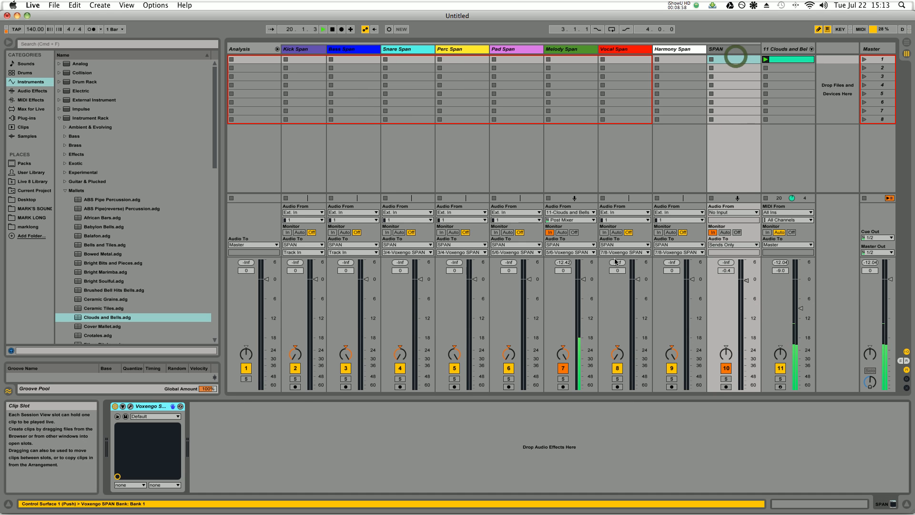
pyautogui.click(130, 407)
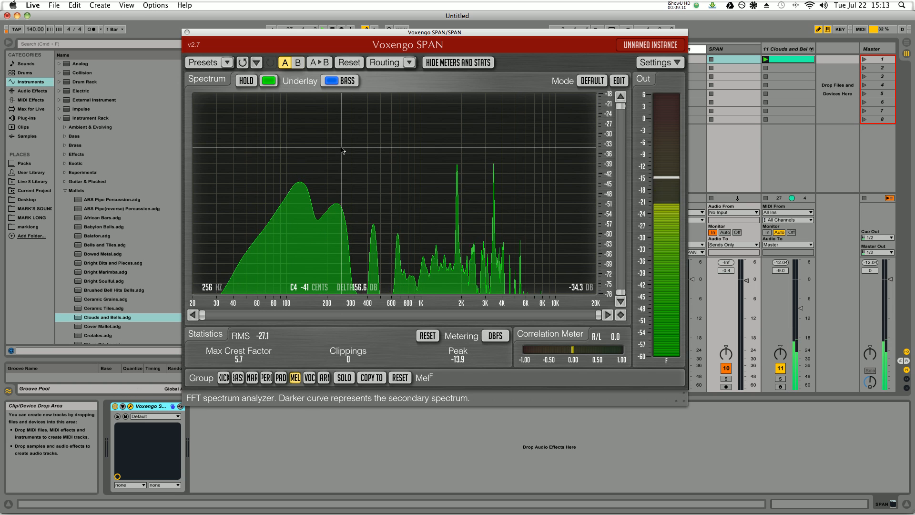
pyautogui.moveTo(344, 34); pyautogui.dragTo(242, 16)
pyautogui.moveTo(582, 384); pyautogui.dragTo(660, 465)
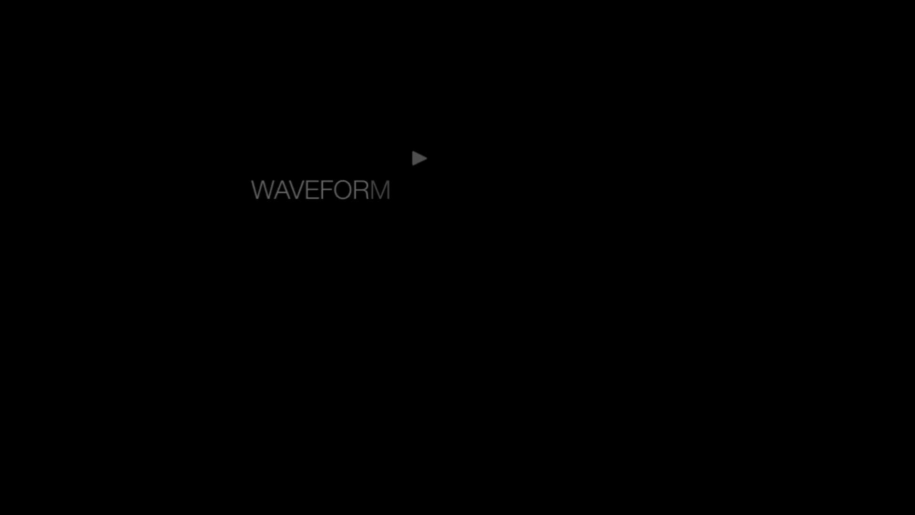